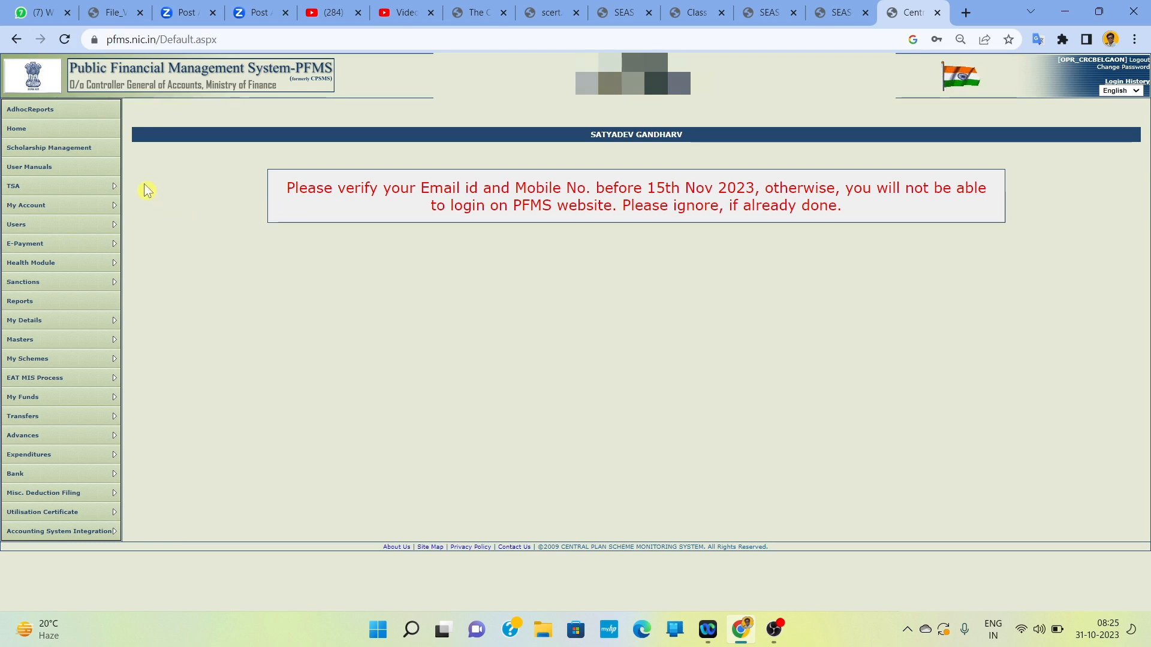
Open the management page for scheme bulk customization in the master data and select scheme CT9 - CT SAMAGRA SHIKSHA (7979).
{"action": "mouse_move", "coordinate": [60, 342]}
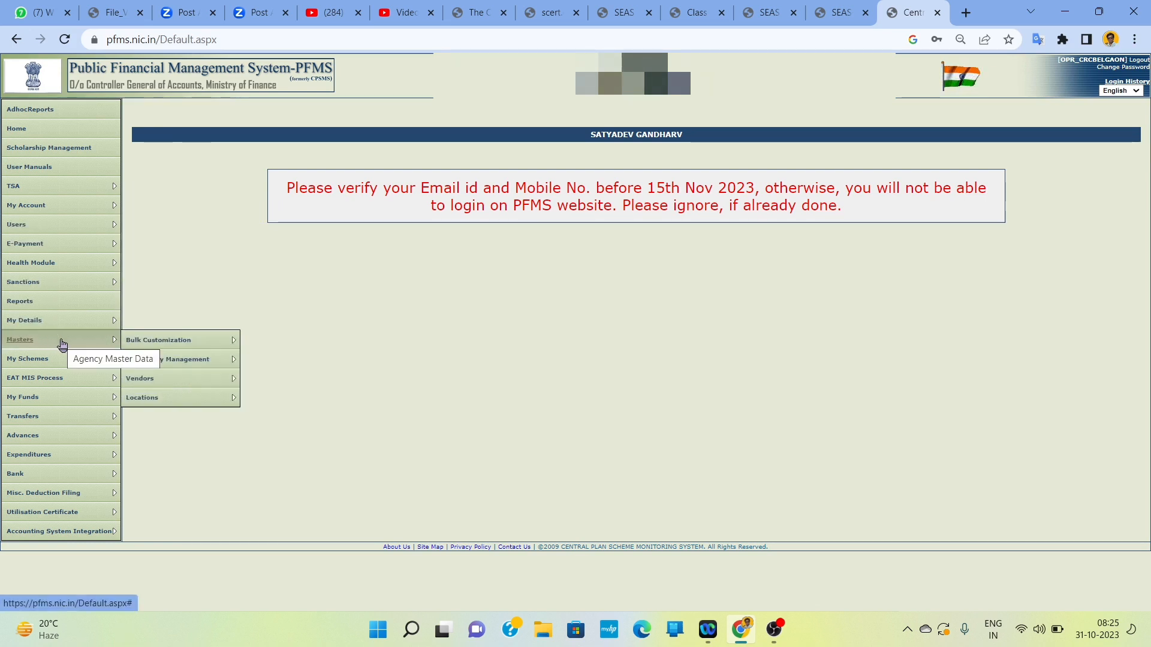
{"action": "mouse_move", "coordinate": [146, 340]}
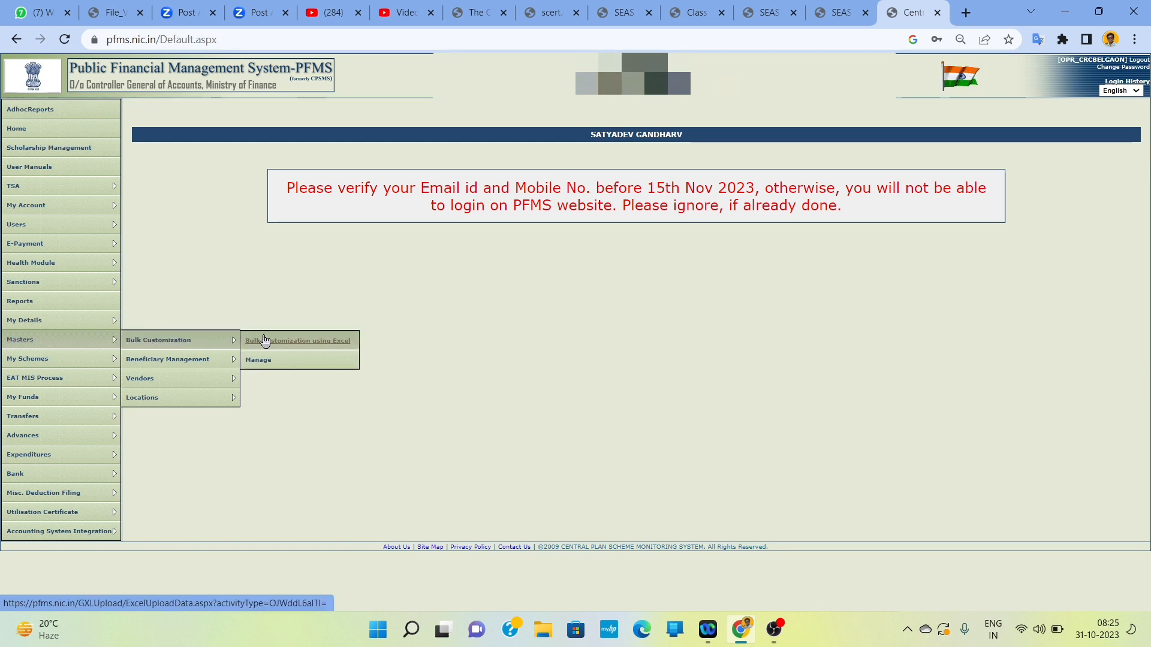
{"action": "left_click", "coordinate": [271, 360]}
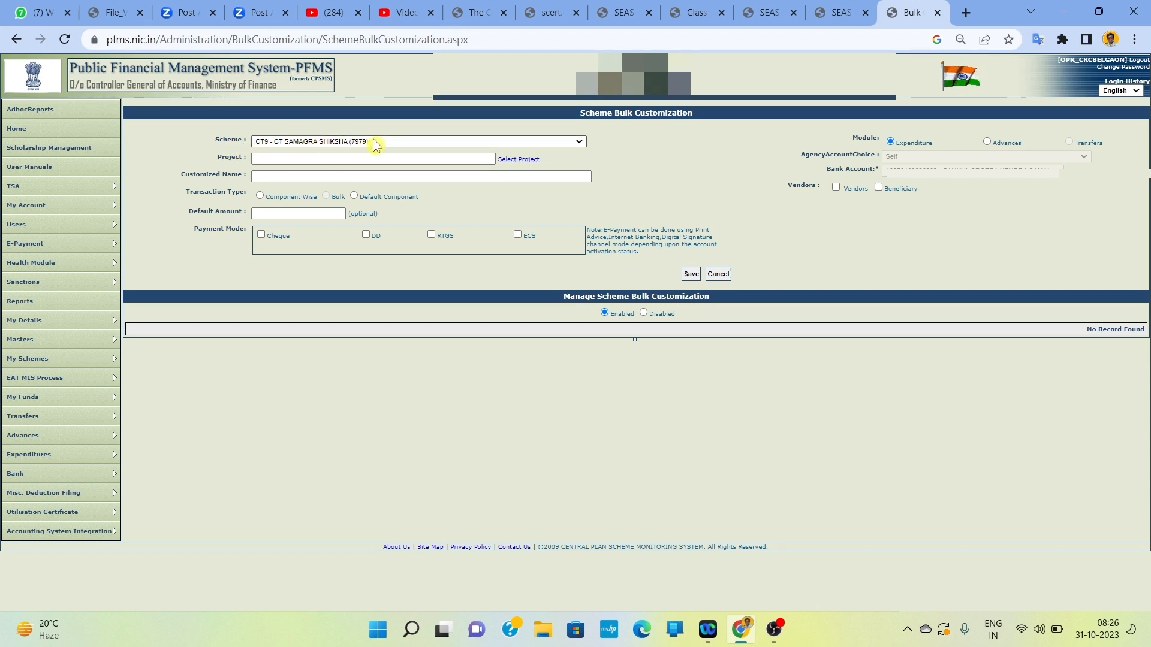
{"action": "left_click", "coordinate": [568, 144]}
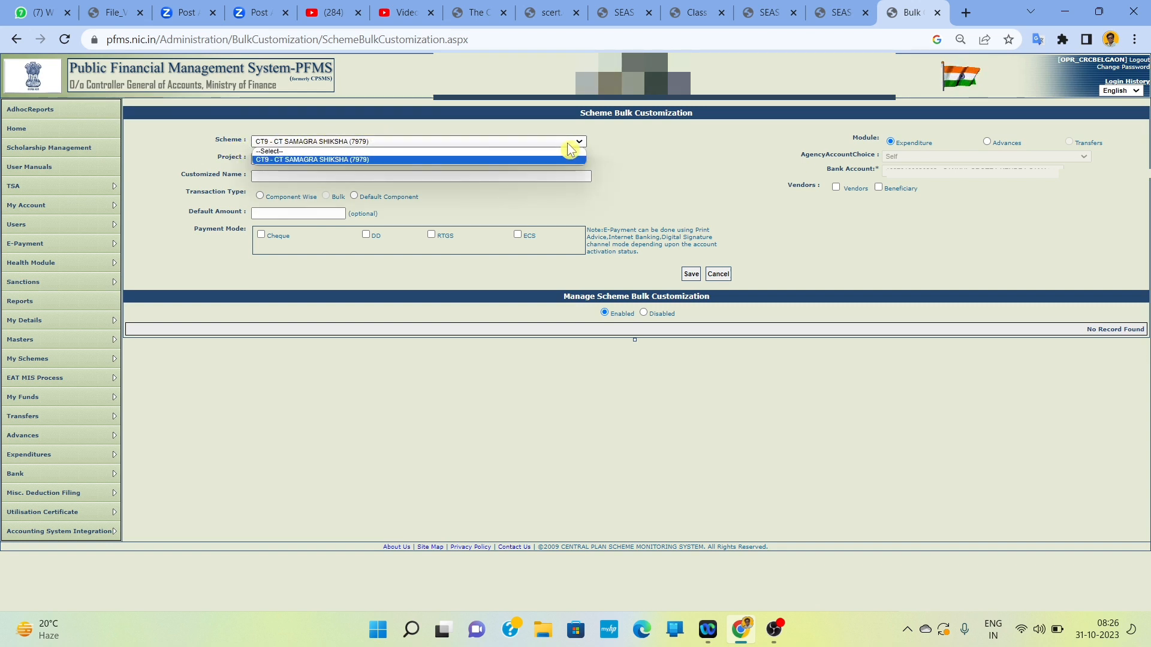
{"action": "left_click", "coordinate": [367, 152]}
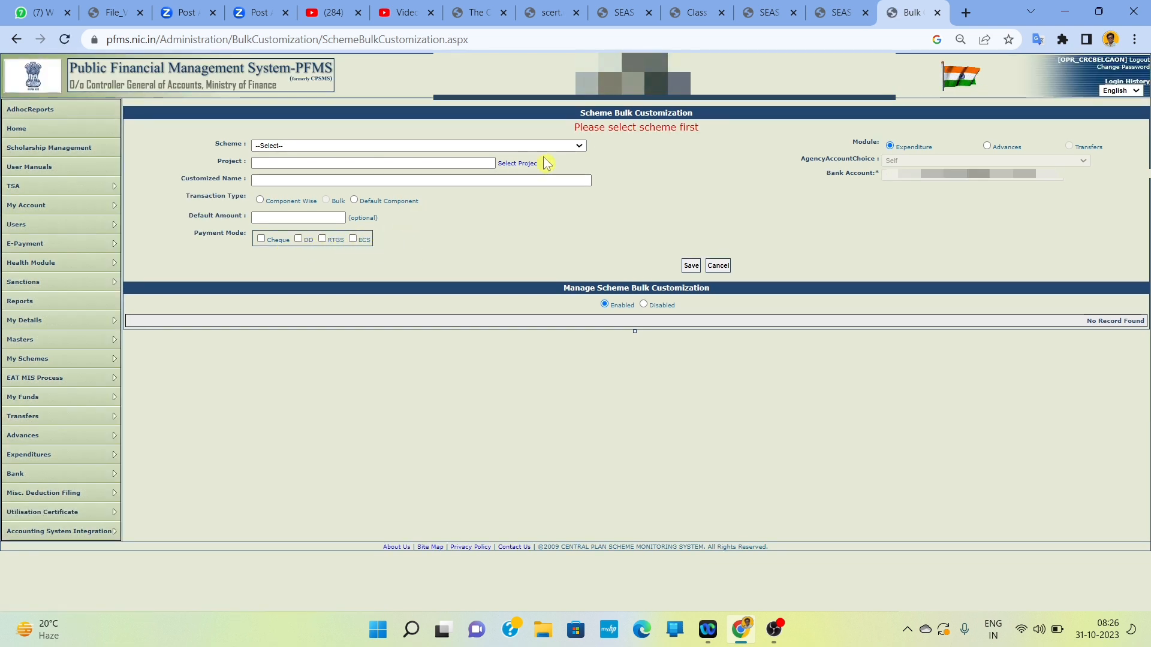
{"action": "left_click", "coordinate": [566, 145]}
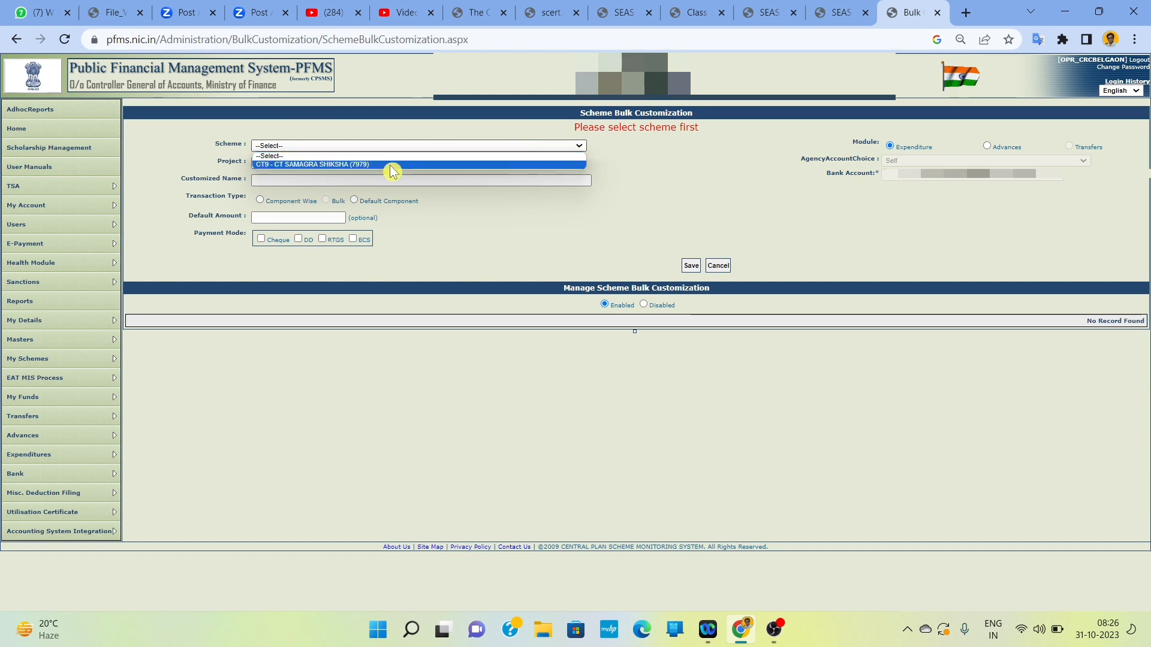
{"action": "left_click", "coordinate": [370, 166]}
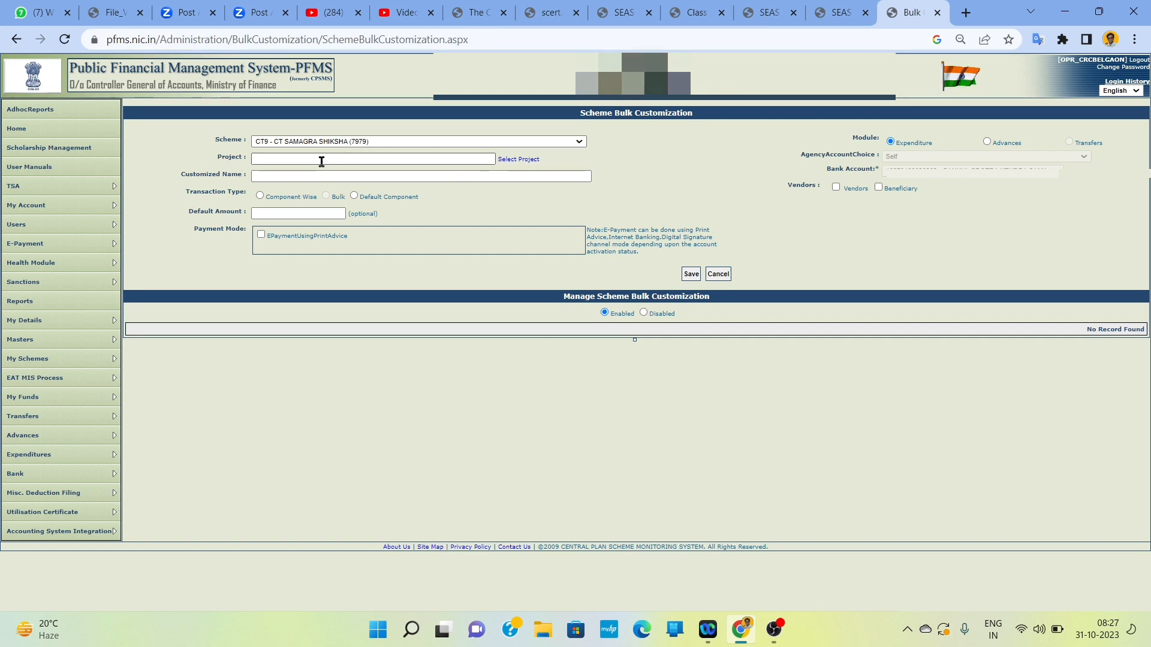
Enter MEETING TA 2 as the customized name and set the transaction type to Component Wise.
{"action": "left_click", "coordinate": [291, 176]}
{"action": "type", "text": "MEE"}
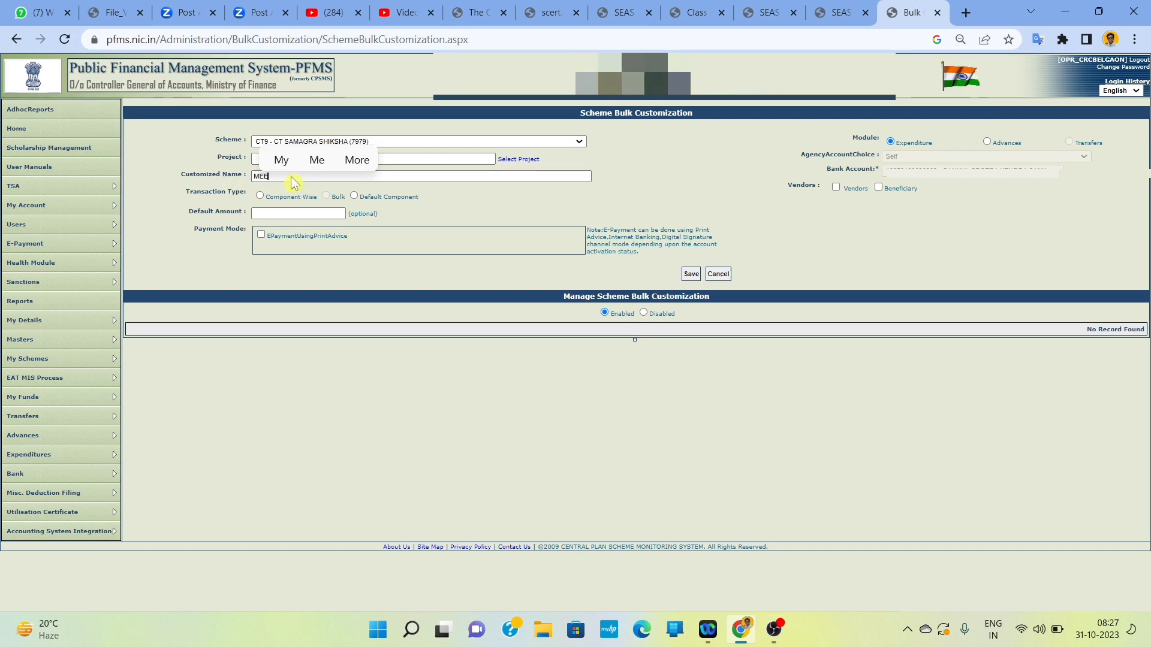
{"action": "type", "text": "TIN"}
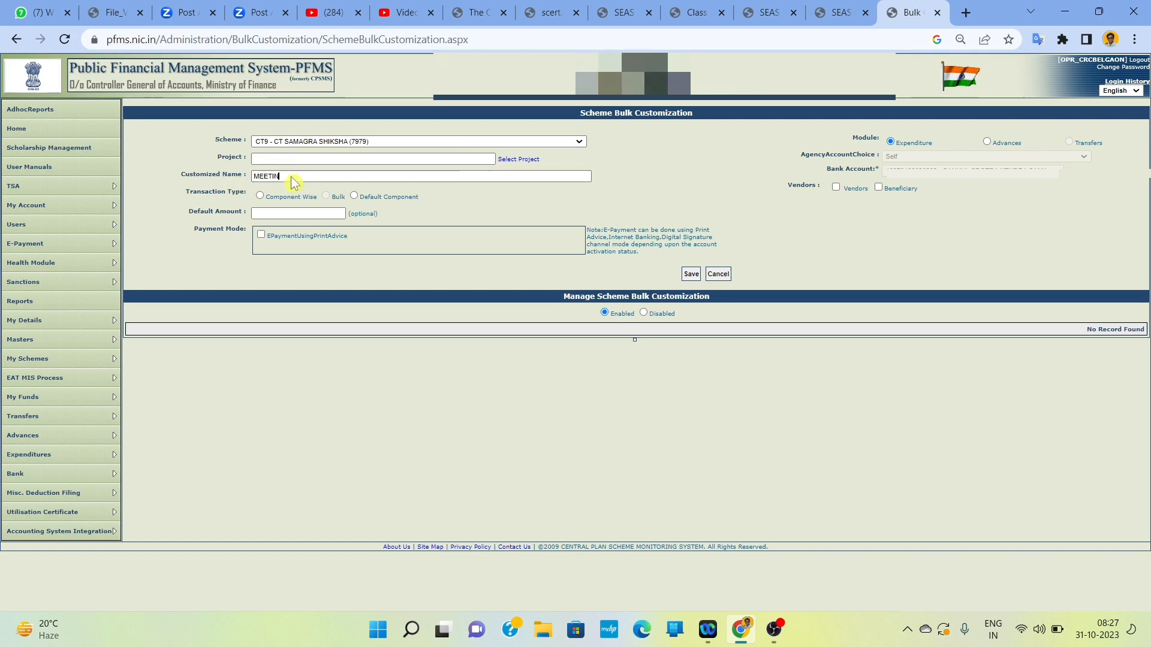
{"action": "type", "text": "G TA "}
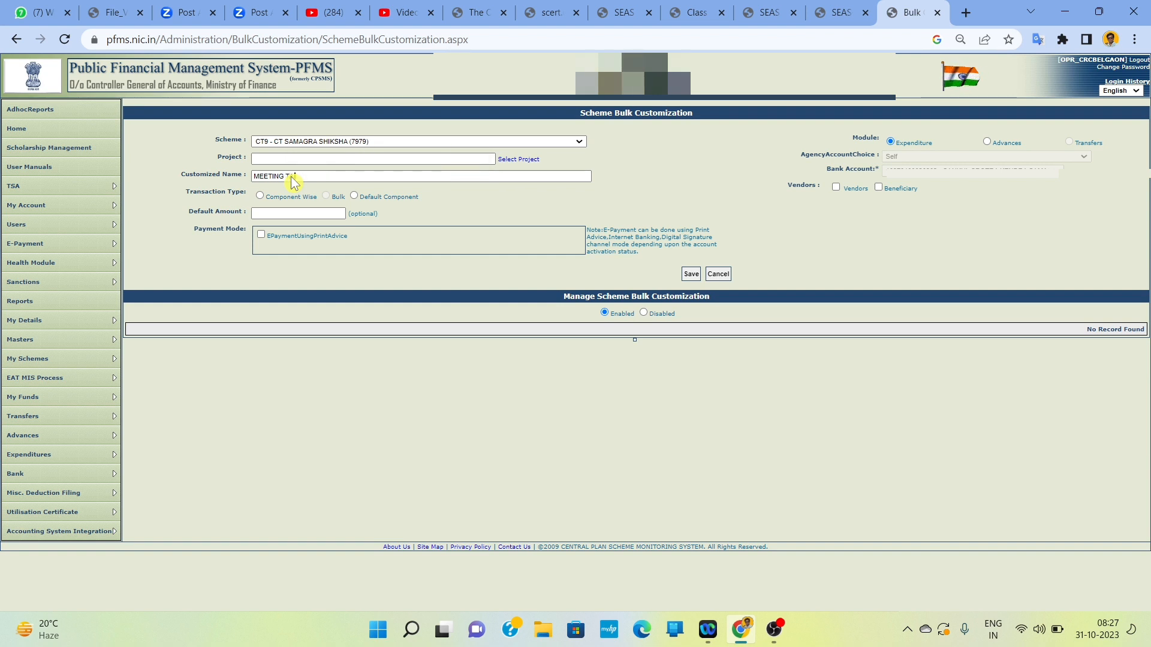
{"action": "type", "text": "D"}
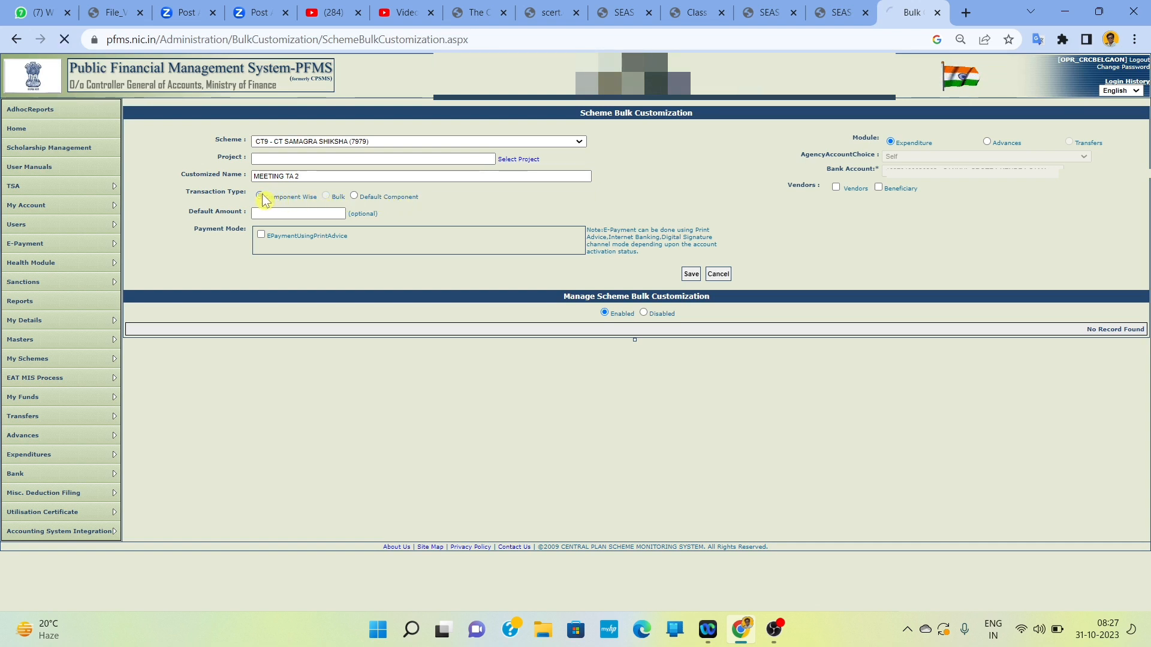
{"action": "left_click", "coordinate": [261, 196]}
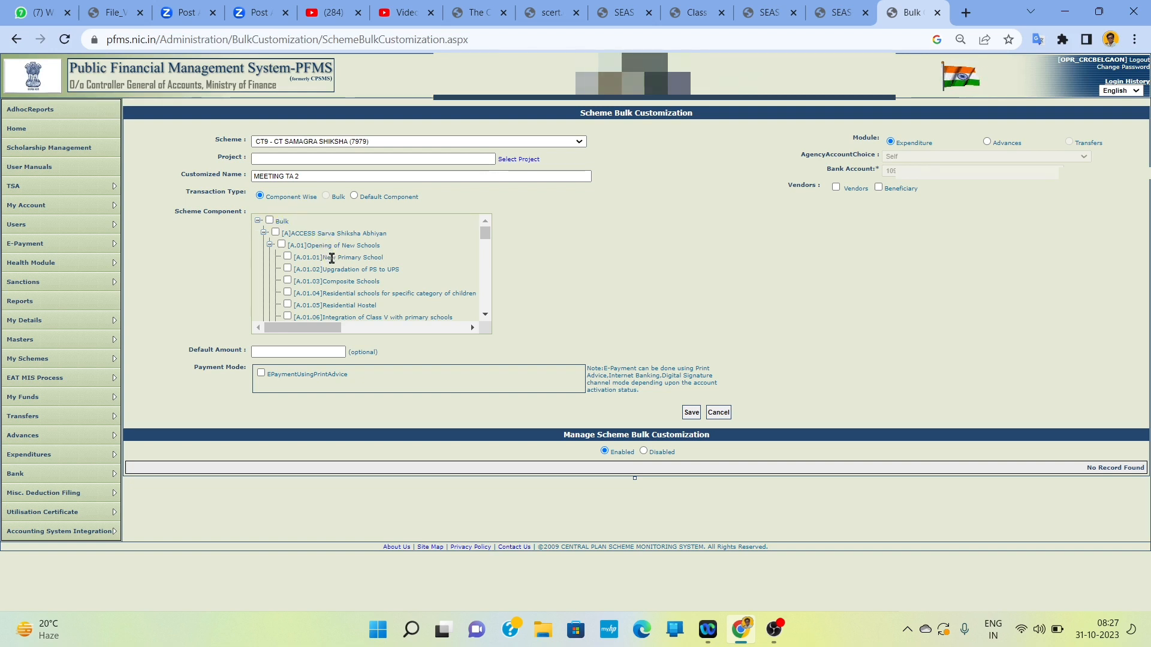
Select the scheme component [C.05.05]Meeting TA (13.05) and set the payment mode to EPaymentUsingPrintAdvice.
{"action": "scroll", "coordinate": [331, 259], "scroll_direction": "down", "scroll_amount": 1}
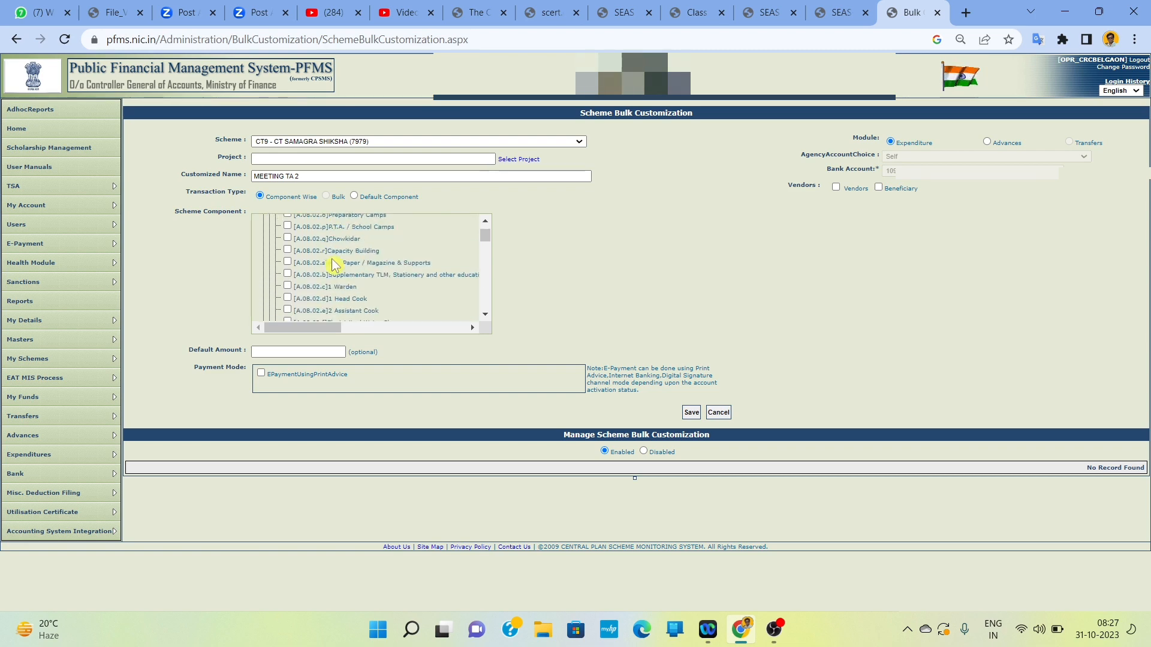
{"action": "scroll", "coordinate": [331, 259], "scroll_direction": "down", "scroll_amount": 5}
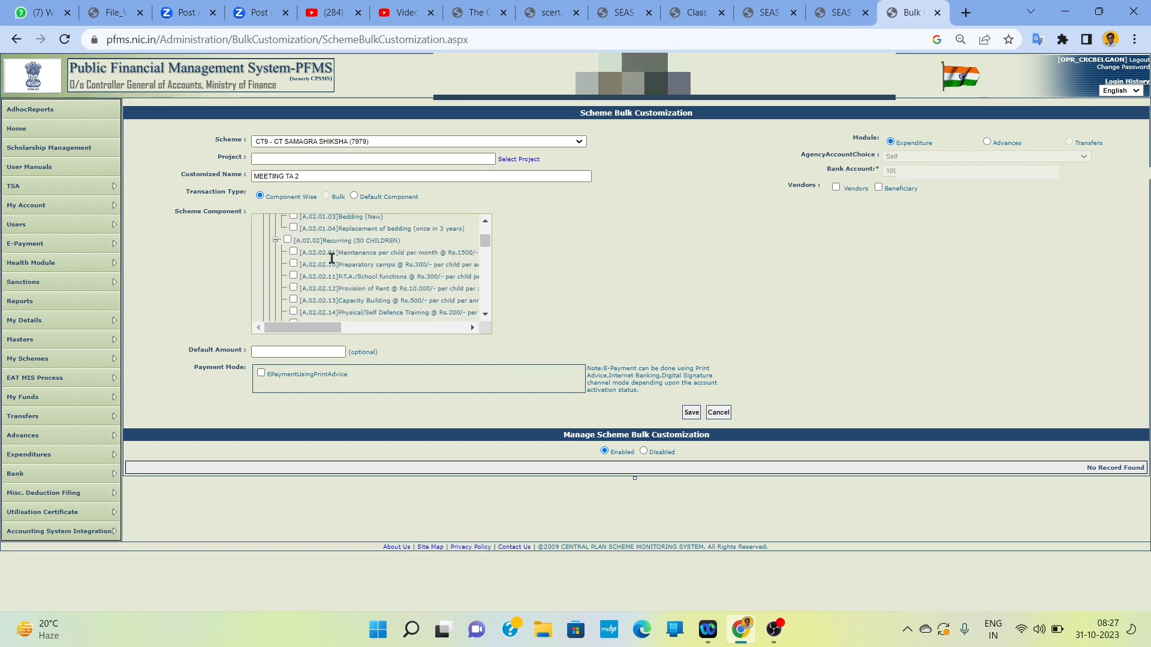
{"action": "scroll", "coordinate": [333, 264], "scroll_direction": "down", "scroll_amount": 10}
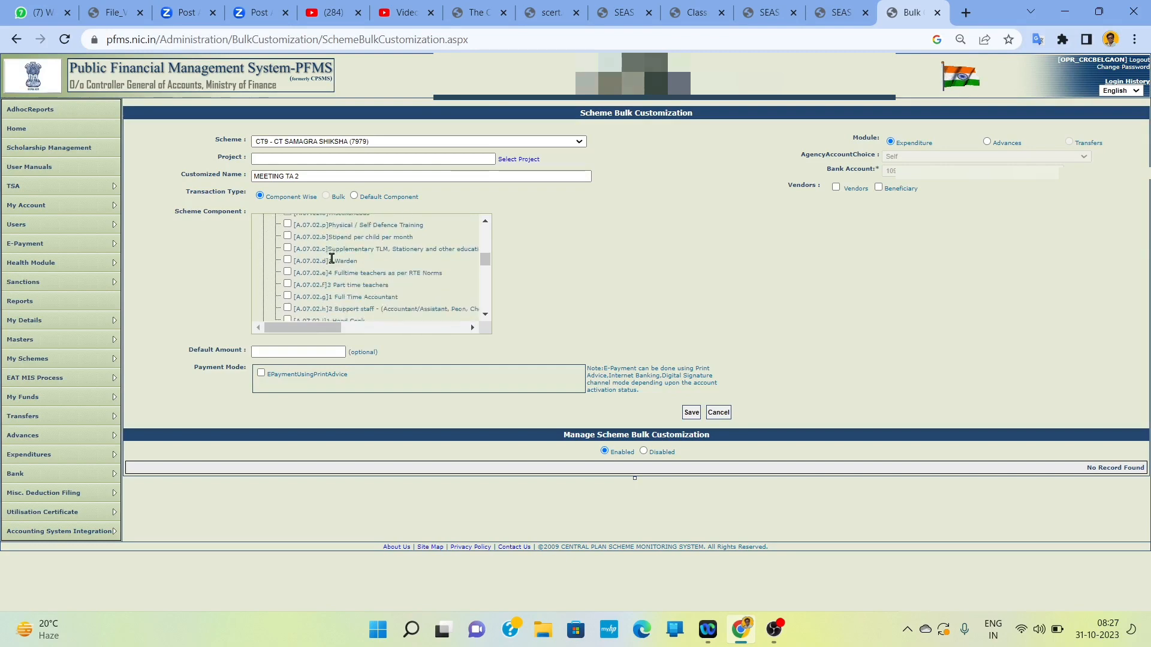
{"action": "scroll", "coordinate": [333, 262], "scroll_direction": "down", "scroll_amount": 10}
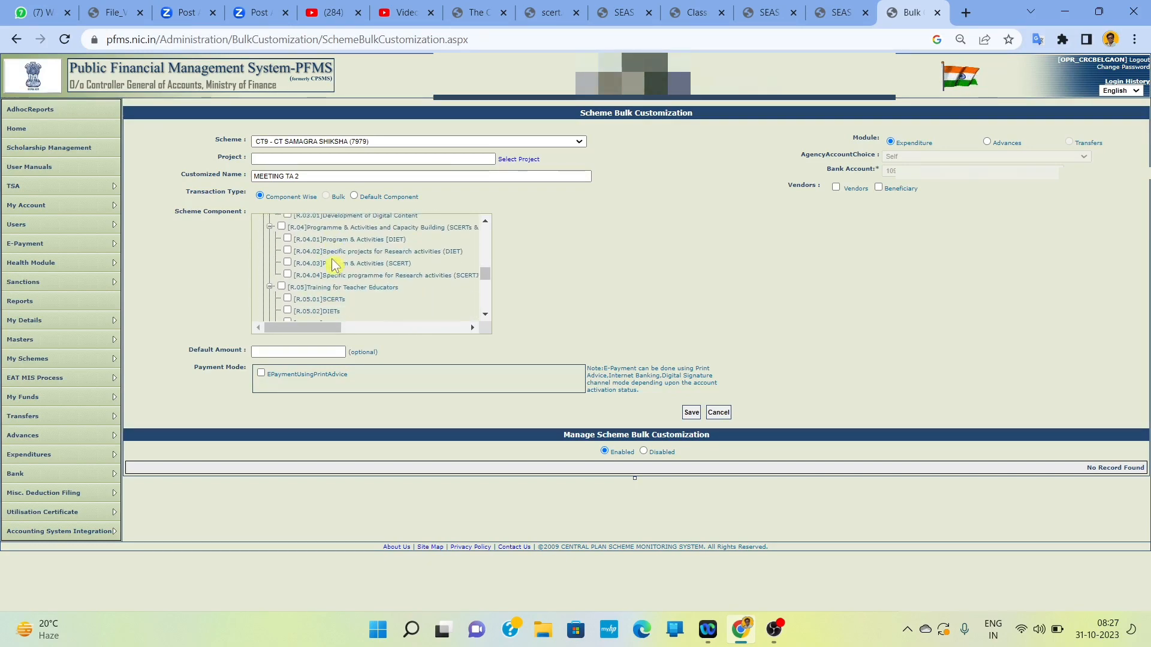
{"action": "scroll", "coordinate": [332, 259], "scroll_direction": "down", "scroll_amount": 3}
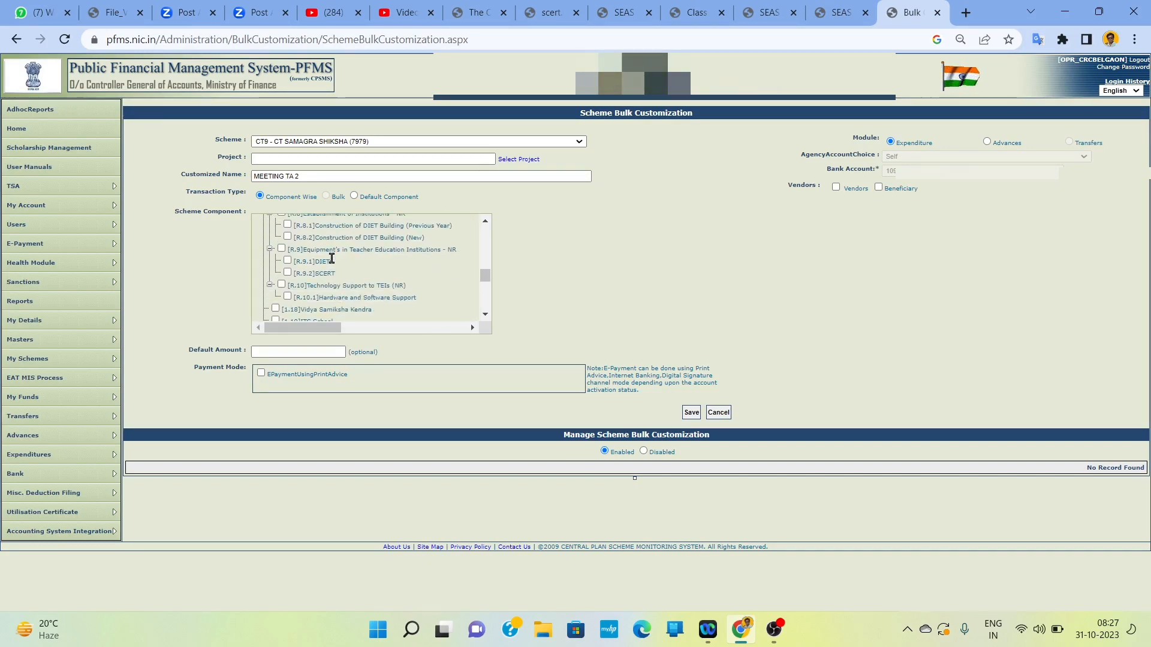
{"action": "scroll", "coordinate": [331, 259], "scroll_direction": "down", "scroll_amount": 10}
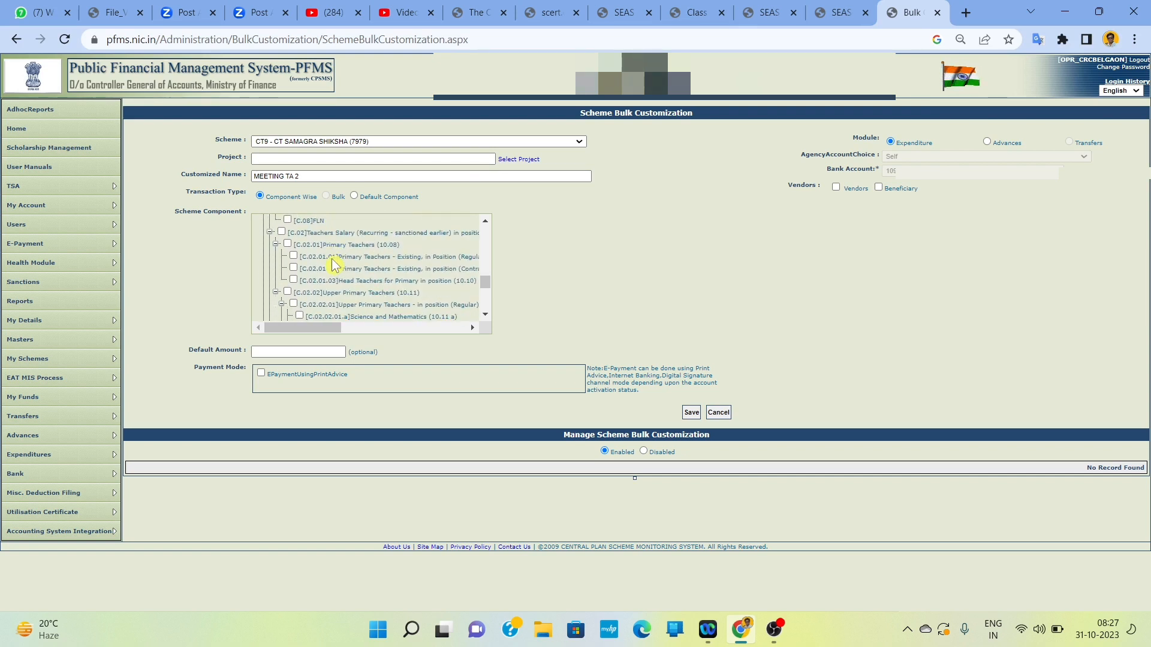
{"action": "scroll", "coordinate": [334, 264], "scroll_direction": "down", "scroll_amount": 10}
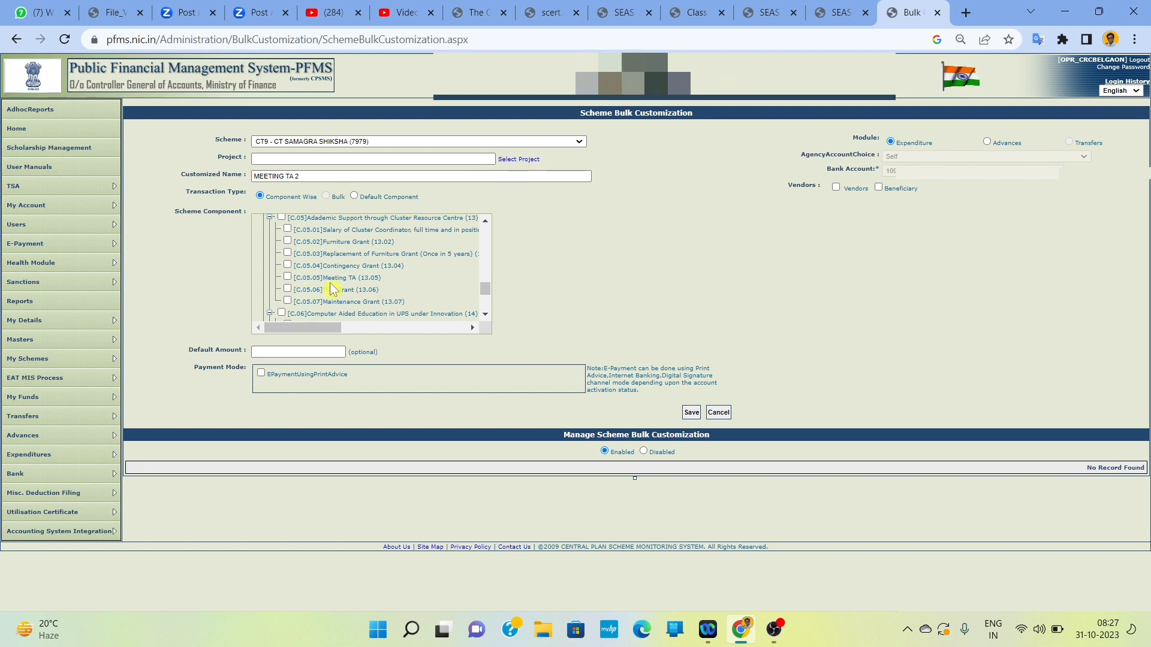
{"action": "left_click", "coordinate": [289, 280]}
{"action": "scroll", "coordinate": [329, 291], "scroll_direction": "down", "scroll_amount": 3}
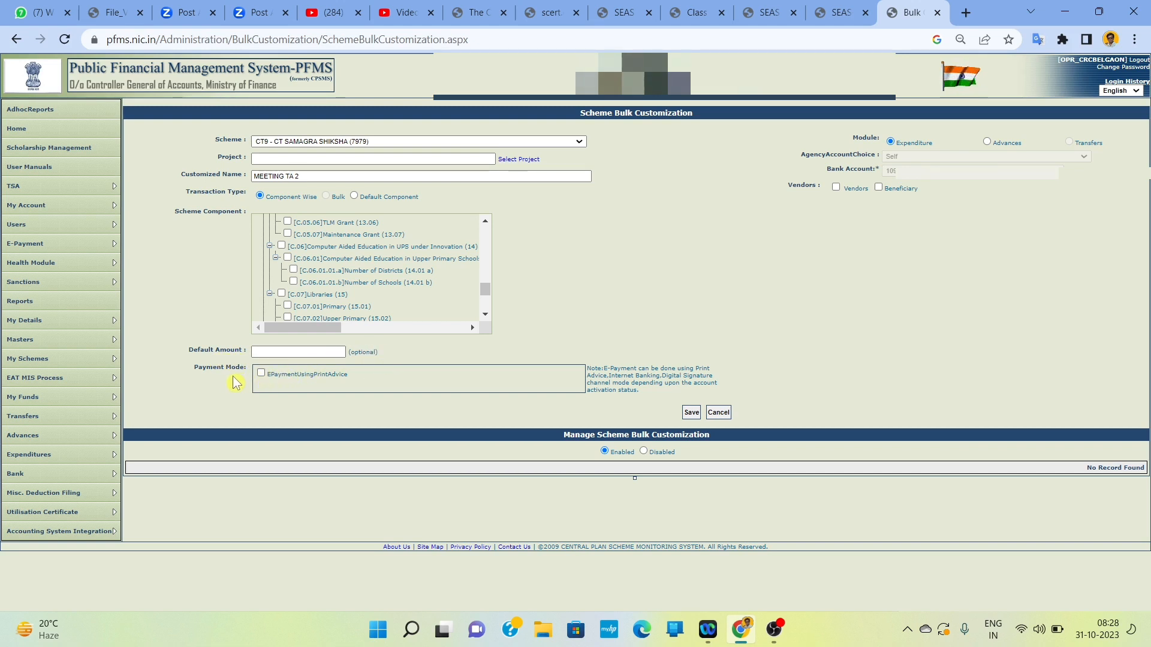
{"action": "left_click", "coordinate": [261, 373]}
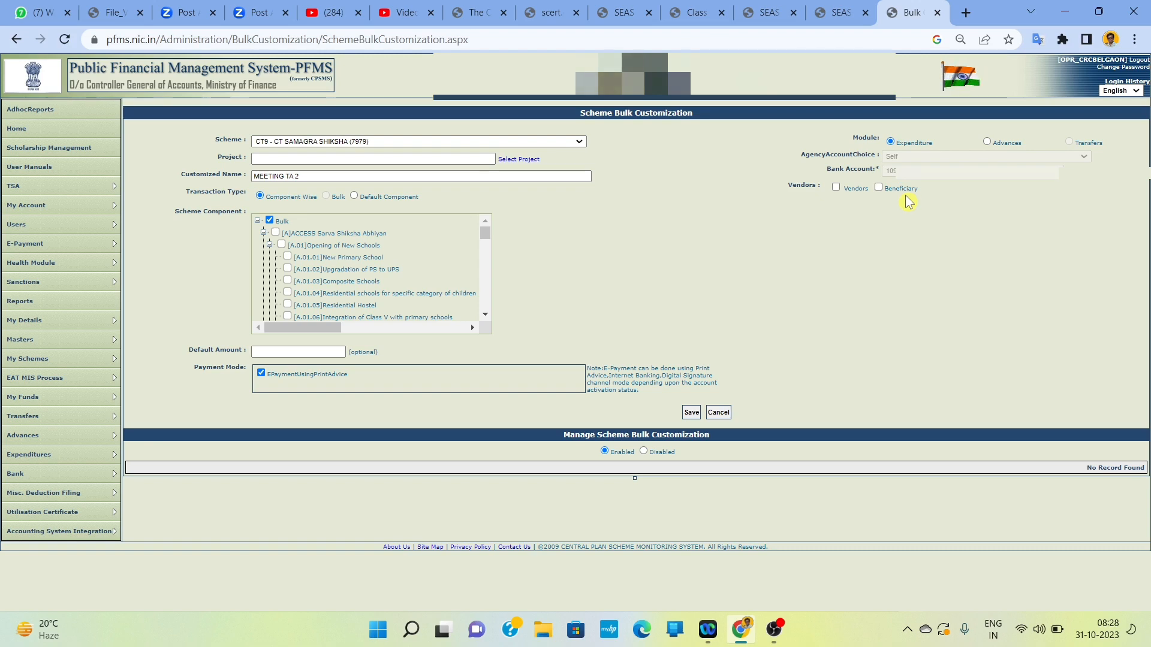
Include vendors in the customization, select the two individual payees from the vendor list, and try to save the record.
{"action": "left_click", "coordinate": [837, 190]}
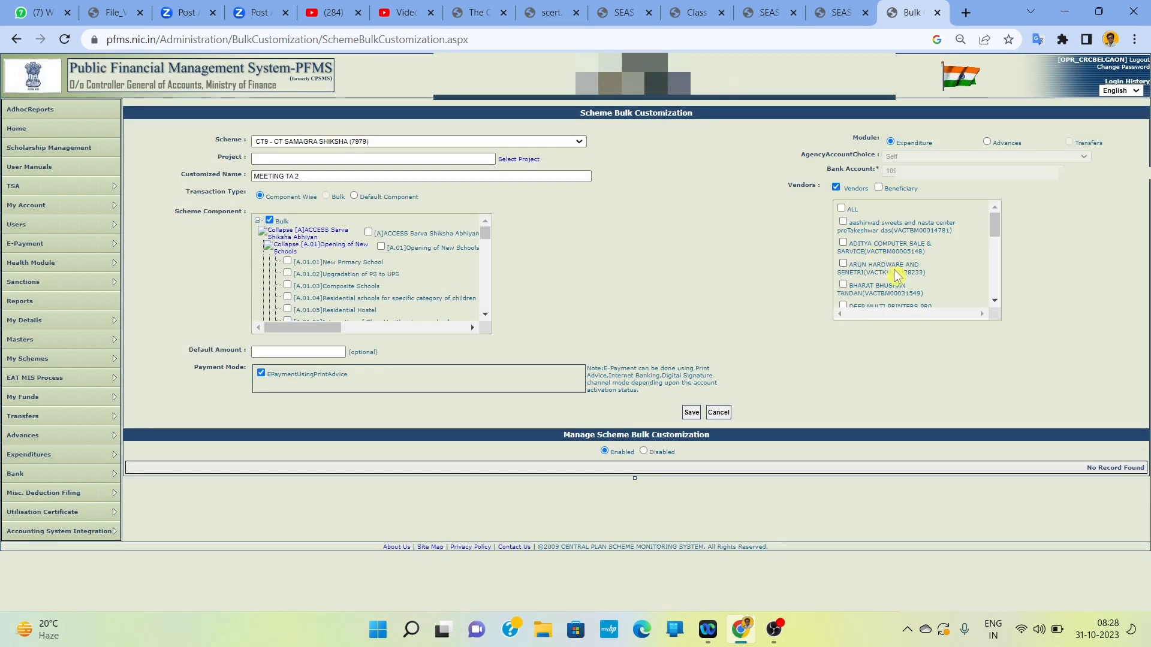
{"action": "scroll", "coordinate": [896, 275], "scroll_direction": "down", "scroll_amount": 3}
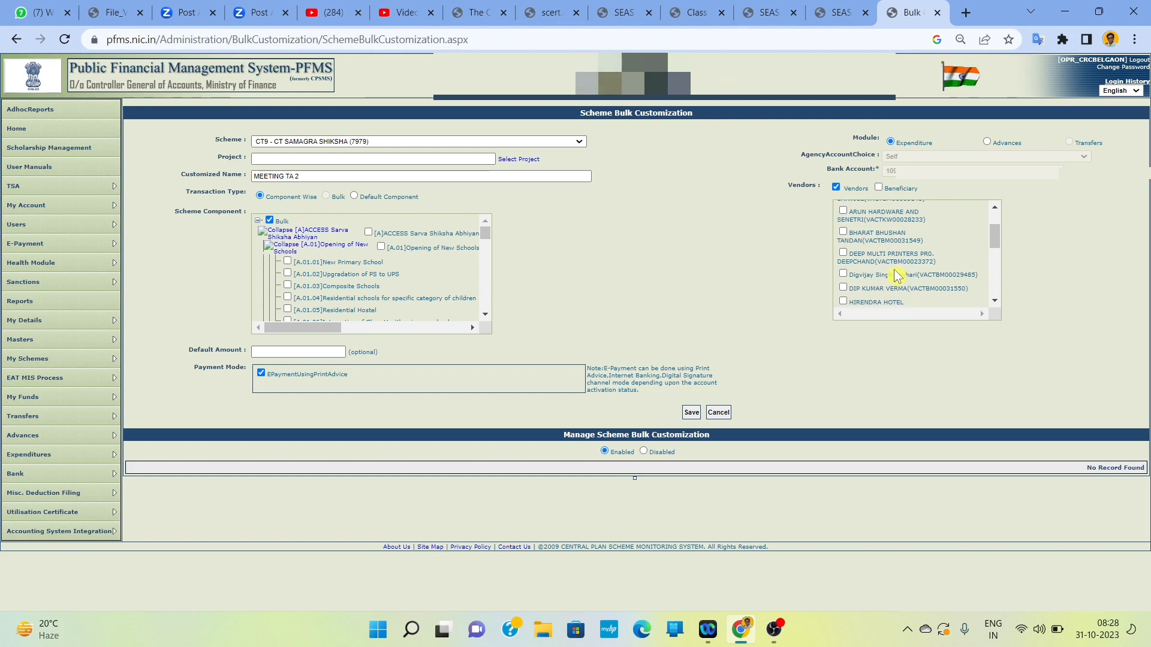
{"action": "scroll", "coordinate": [896, 276], "scroll_direction": "down", "scroll_amount": 1}
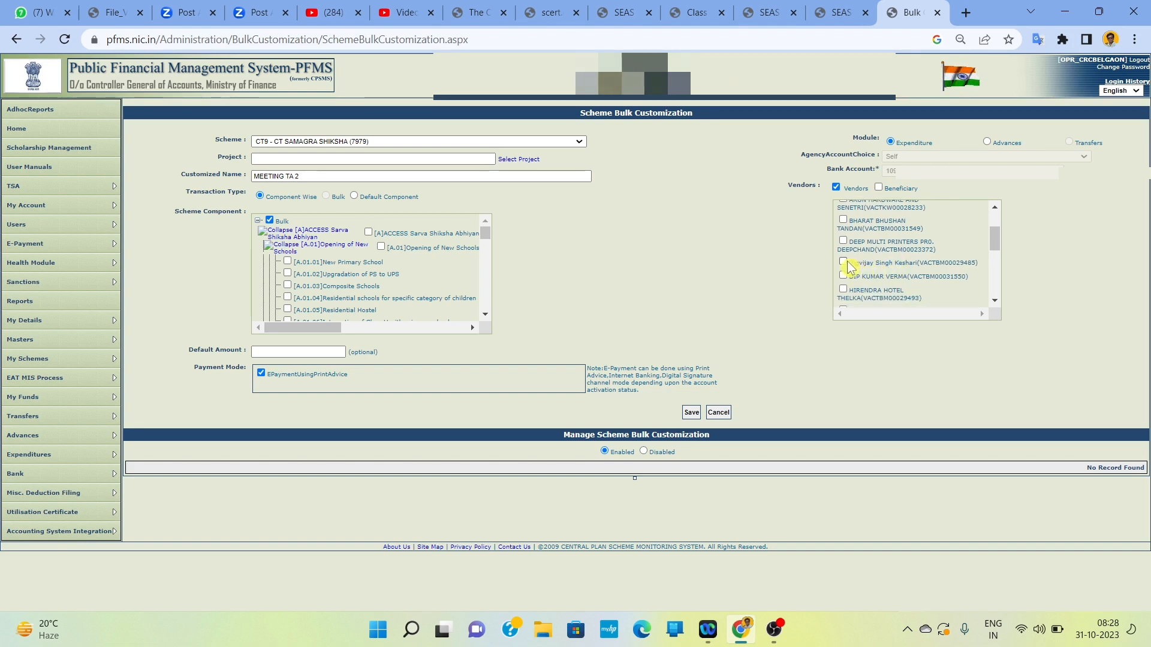
{"action": "scroll", "coordinate": [898, 265], "scroll_direction": "down", "scroll_amount": 8}
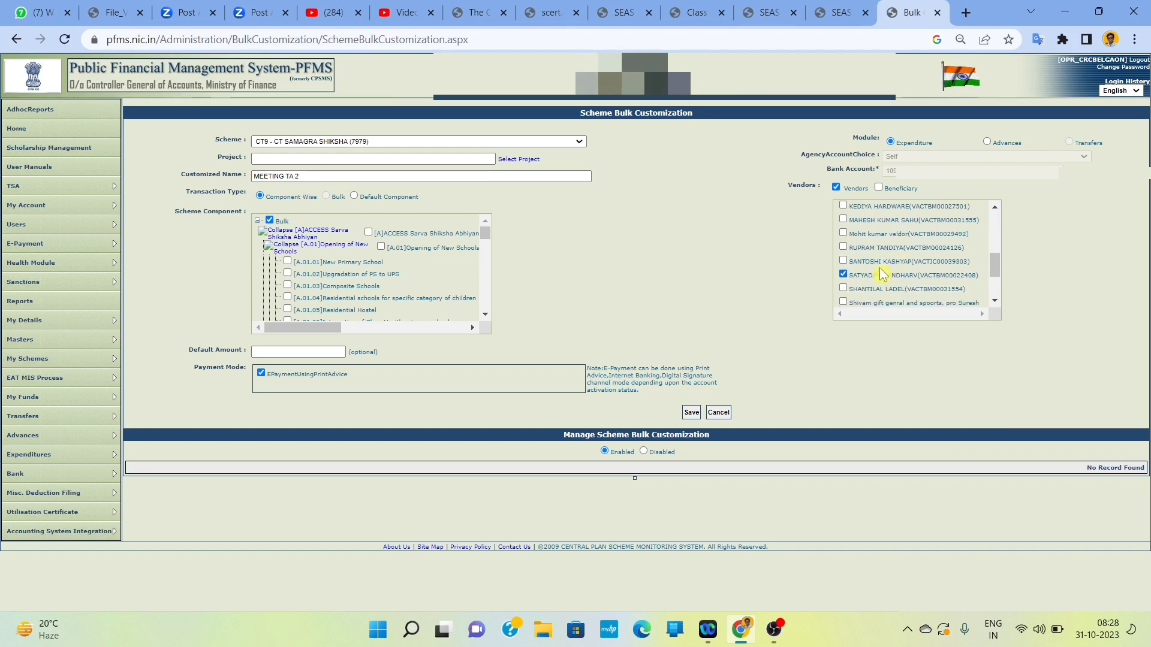
{"action": "scroll", "coordinate": [878, 276], "scroll_direction": "down", "scroll_amount": 5}
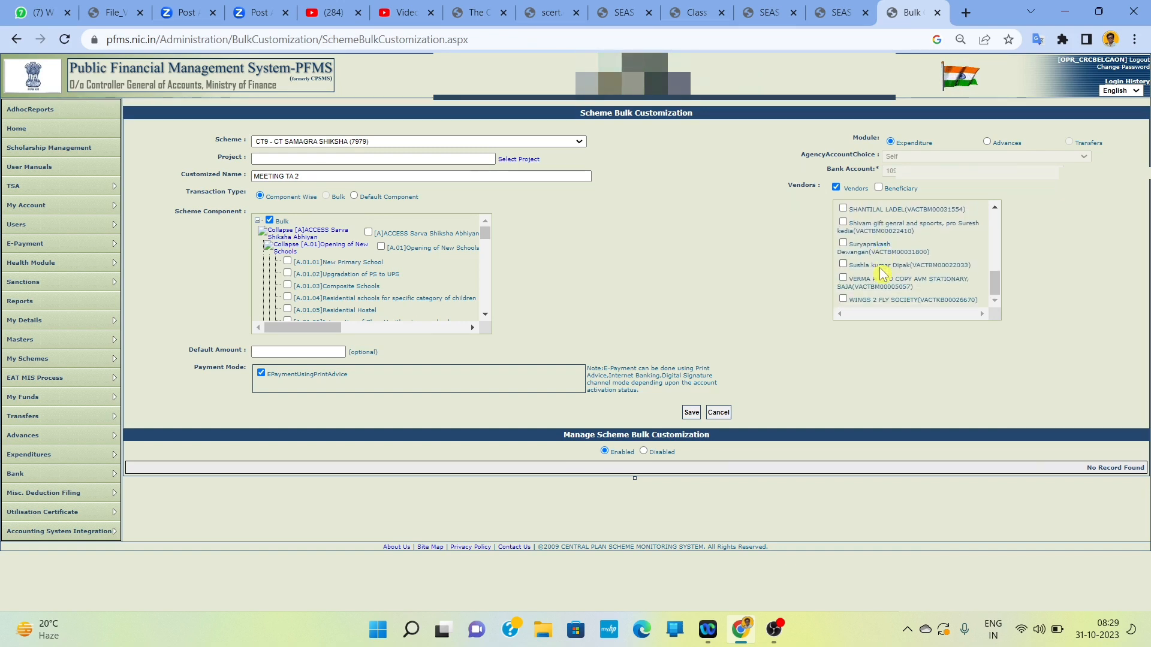
{"action": "scroll", "coordinate": [881, 274], "scroll_direction": "up", "scroll_amount": 15}
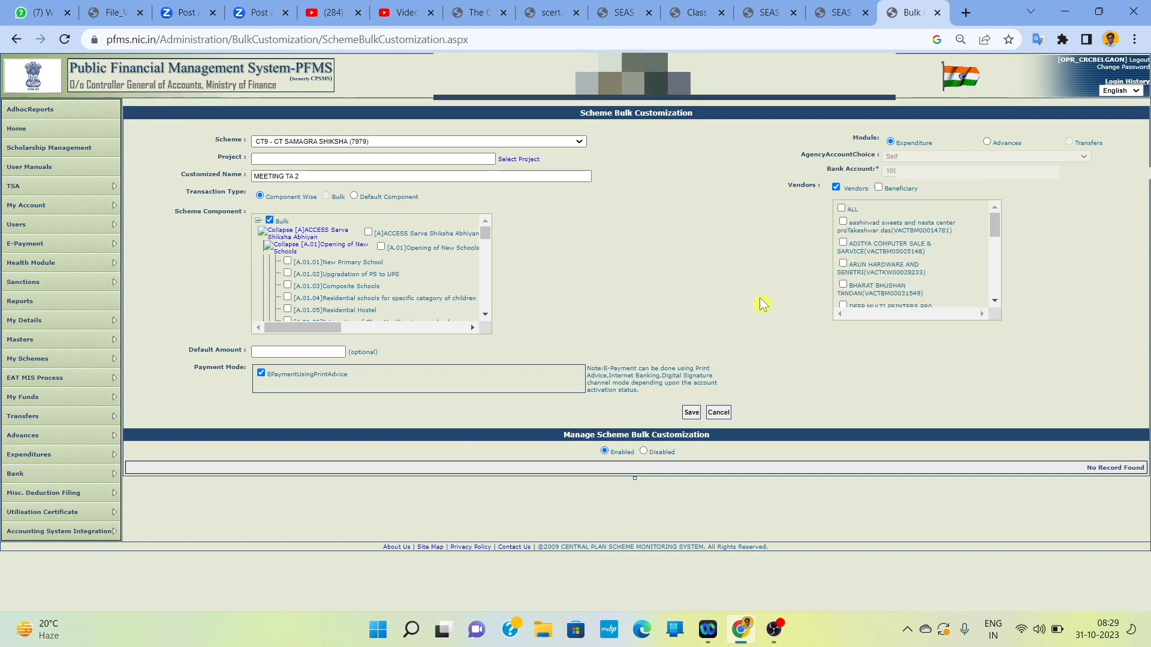
{"action": "left_click", "coordinate": [692, 413]}
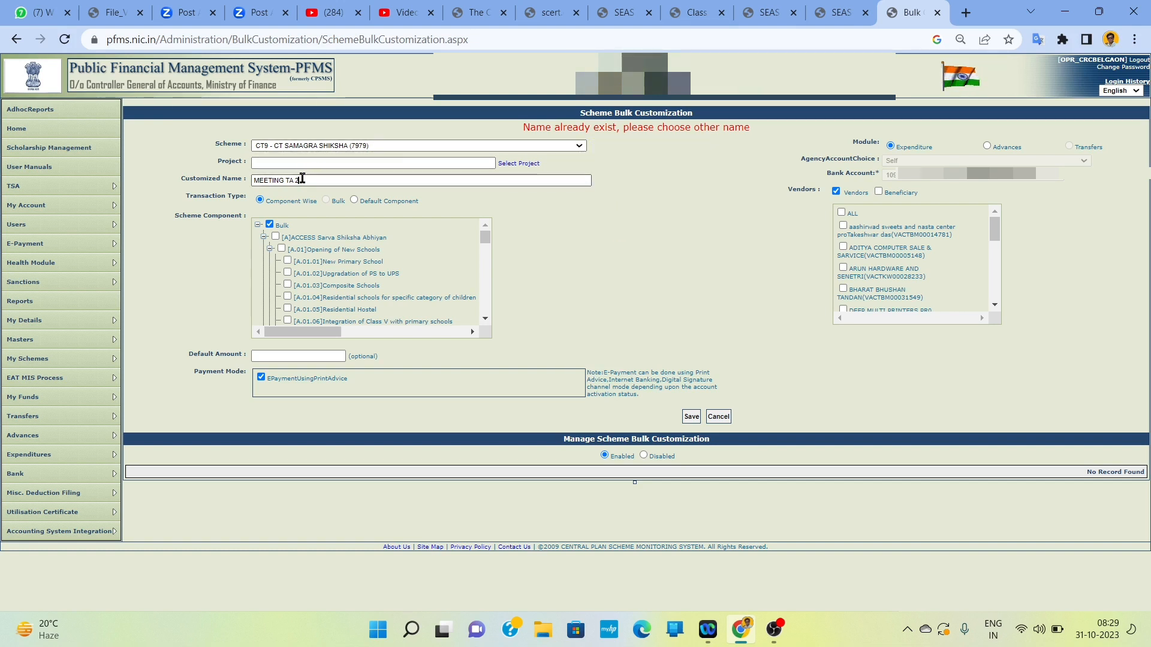
Change the customized name to MEETING TA 2023 and save the scheme customization.
{"action": "type", "text": "23"}
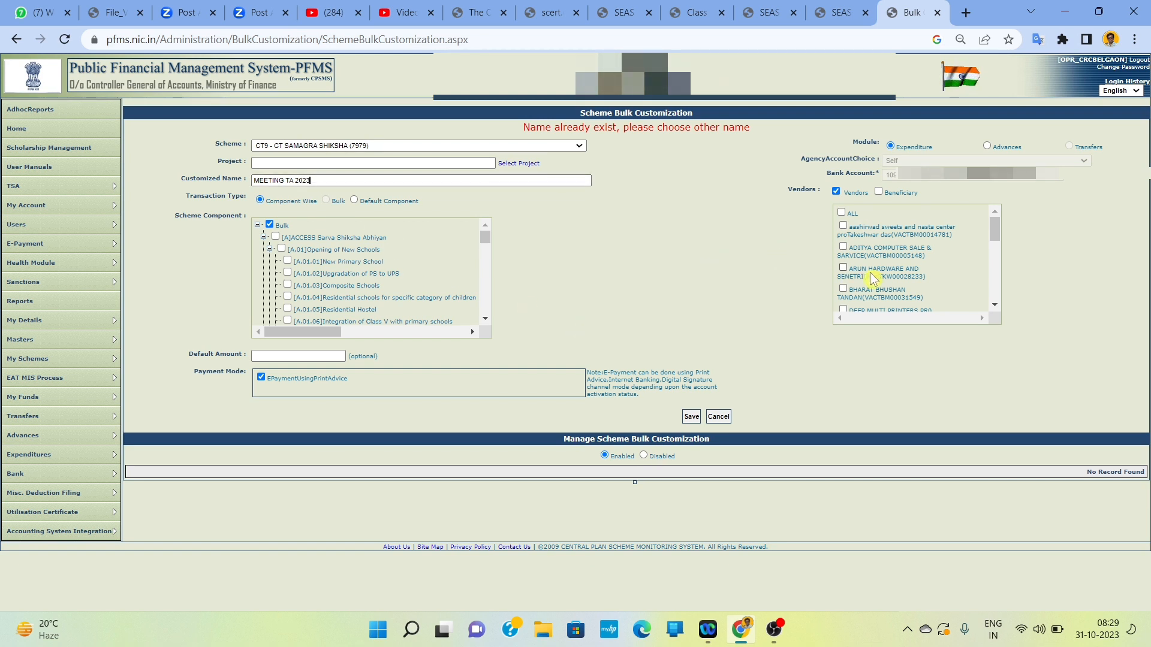
{"action": "scroll", "coordinate": [873, 278], "scroll_direction": "down", "scroll_amount": 6}
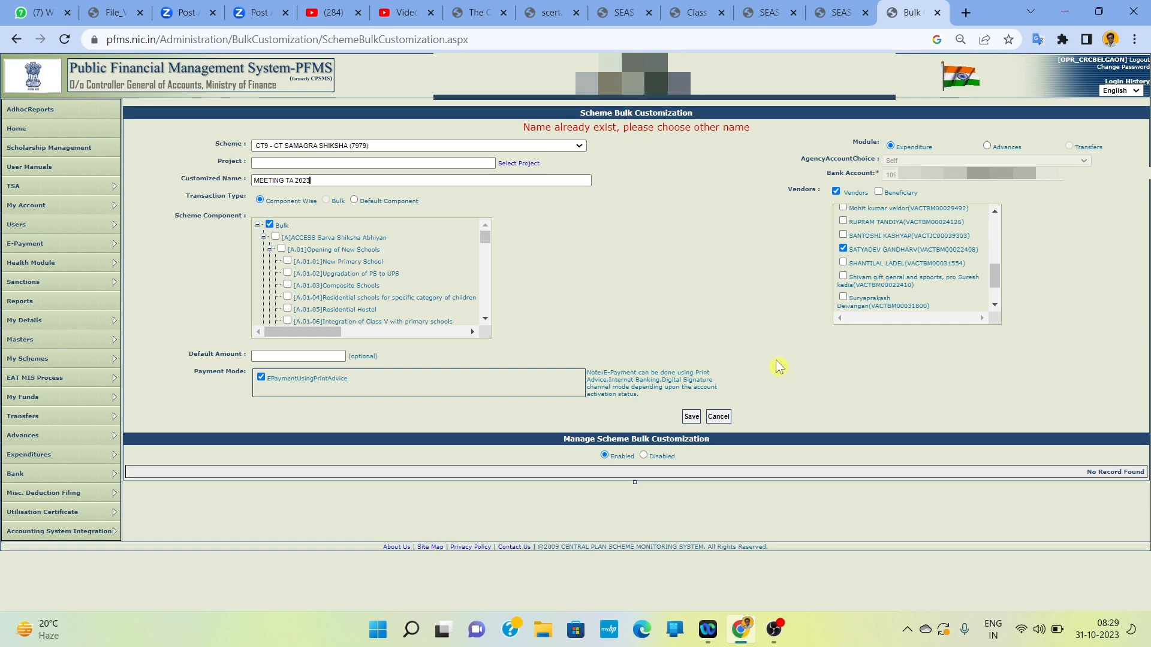
{"action": "left_click", "coordinate": [691, 417]}
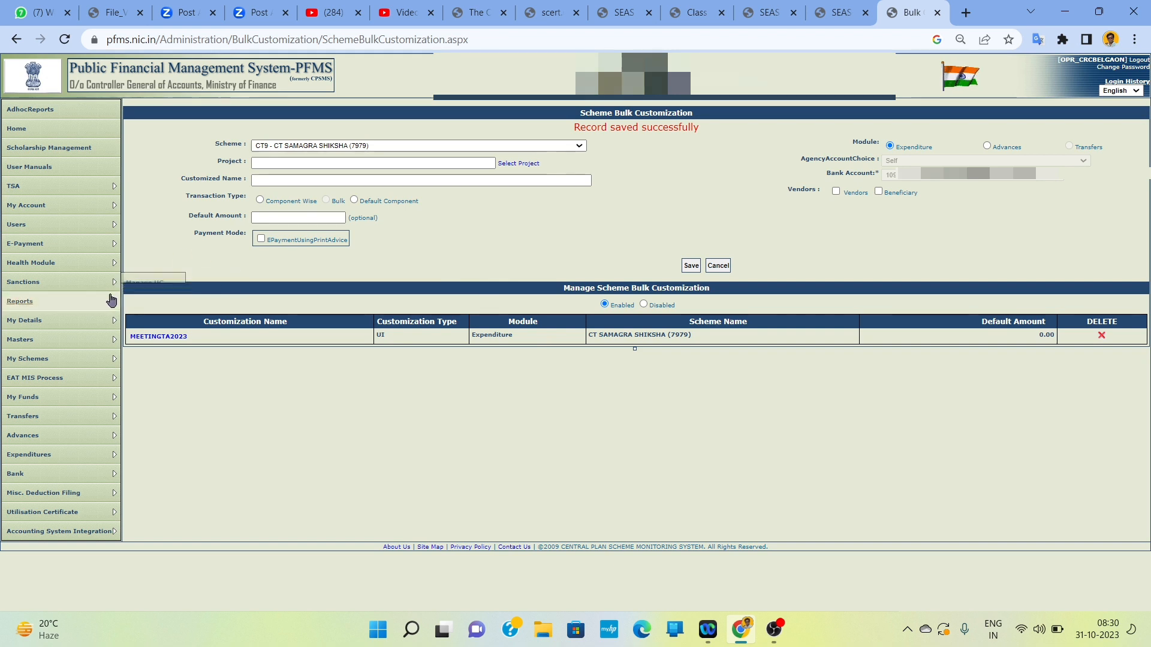
Start a new expenditure and open its bulk entry form through the MEETINGTA2023 customization.
{"action": "mouse_move", "coordinate": [55, 427]}
{"action": "mouse_move", "coordinate": [33, 459]}
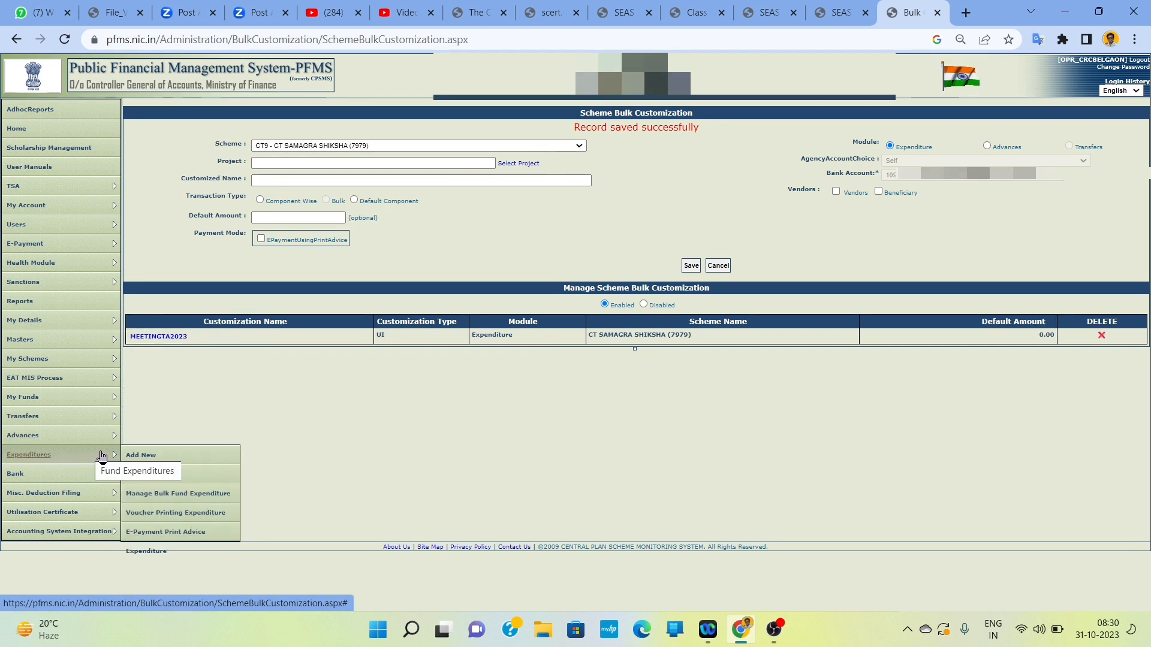
{"action": "left_click", "coordinate": [147, 460]}
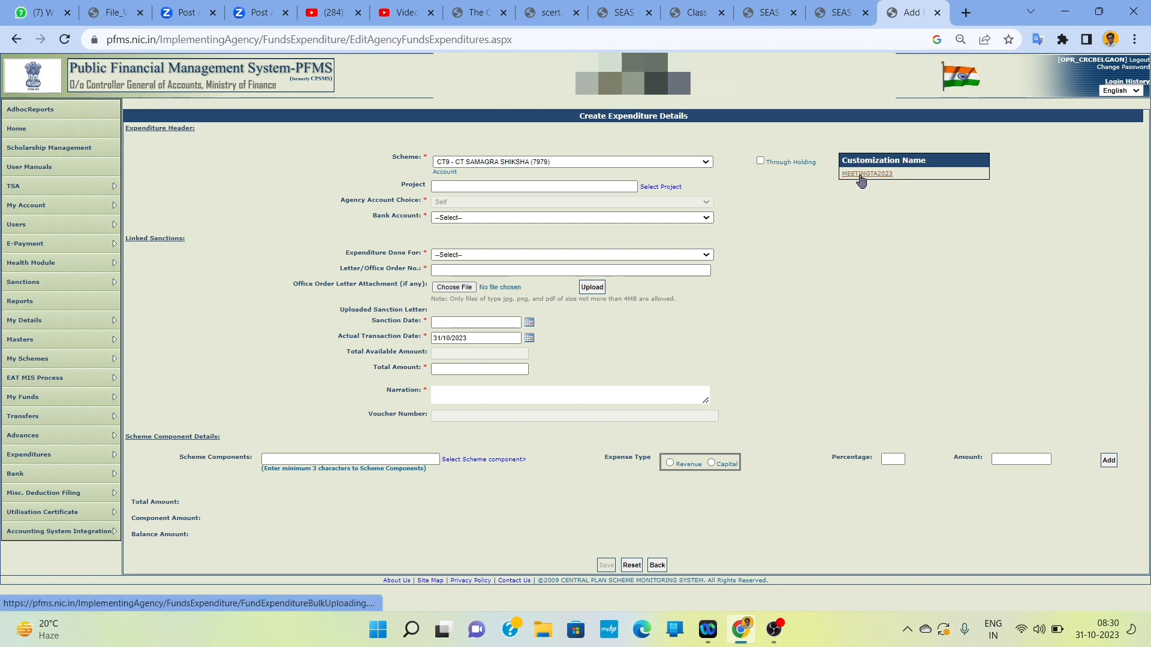
{"action": "left_click", "coordinate": [861, 175]}
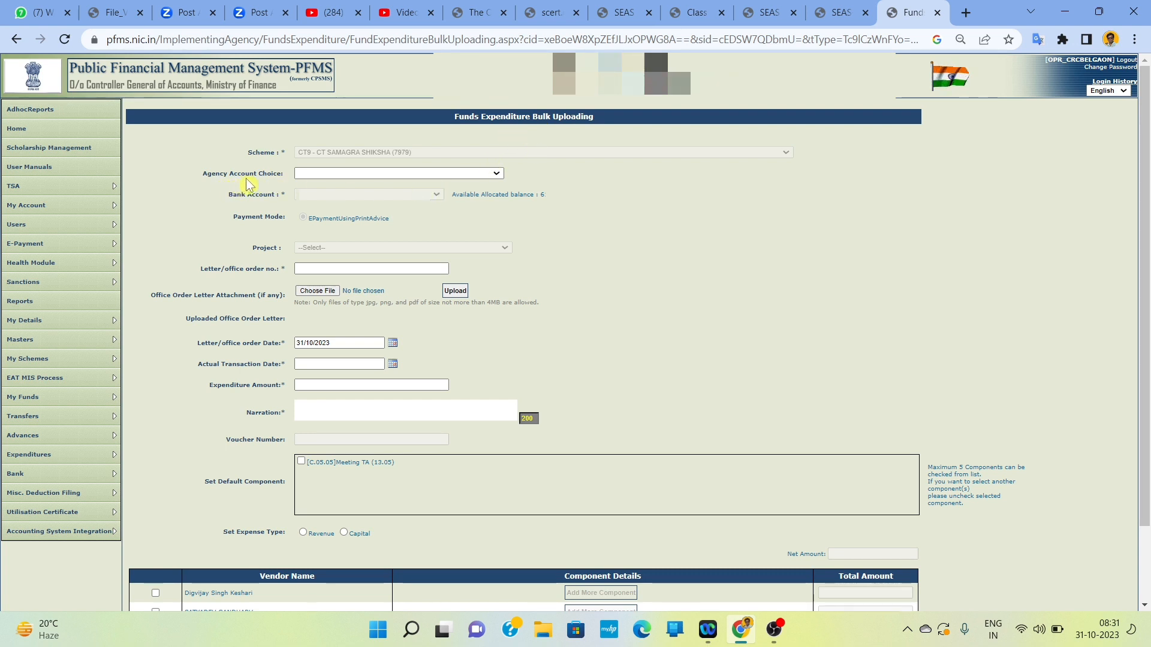
{"action": "left_click", "coordinate": [467, 175]}
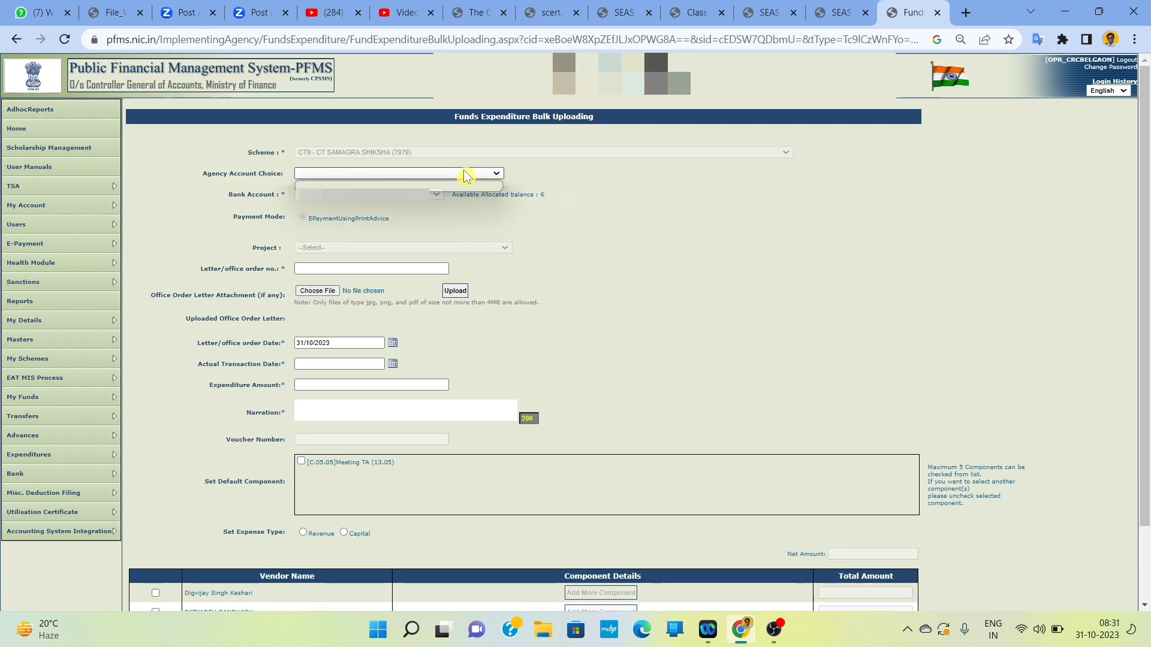
{"action": "left_click", "coordinate": [471, 175]}
{"action": "left_click", "coordinate": [476, 175]}
{"action": "left_click", "coordinate": [478, 176]}
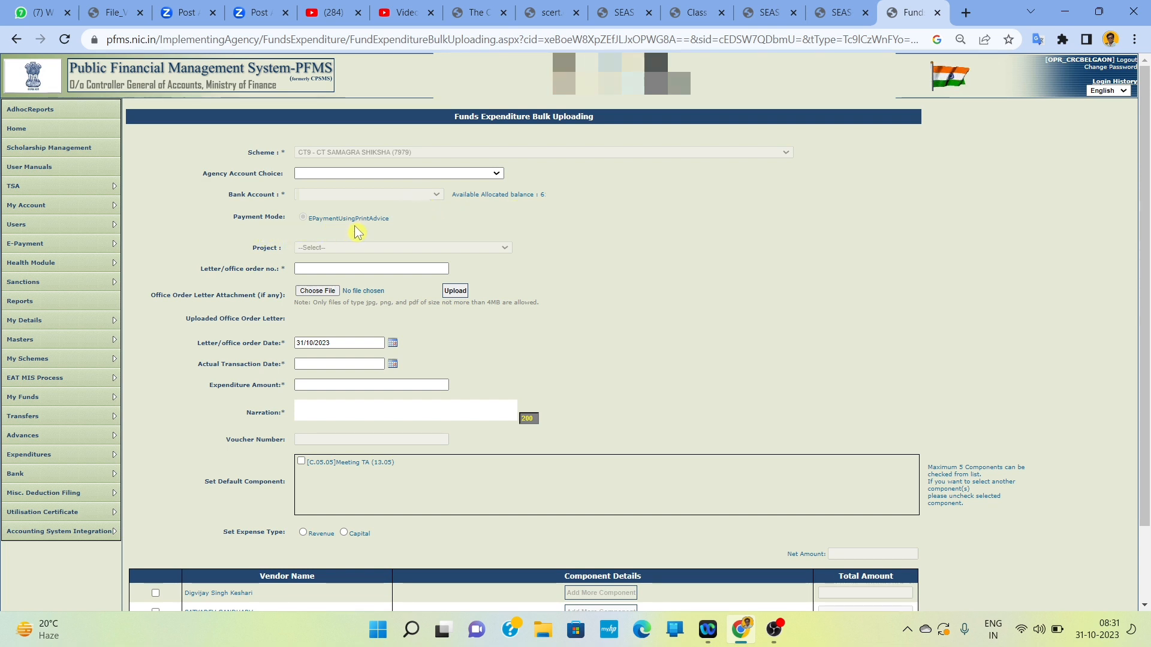
Enter MEETING 90 as the letter/office order number and set the actual transaction date to 31/10/2023.
{"action": "left_click", "coordinate": [340, 269]}
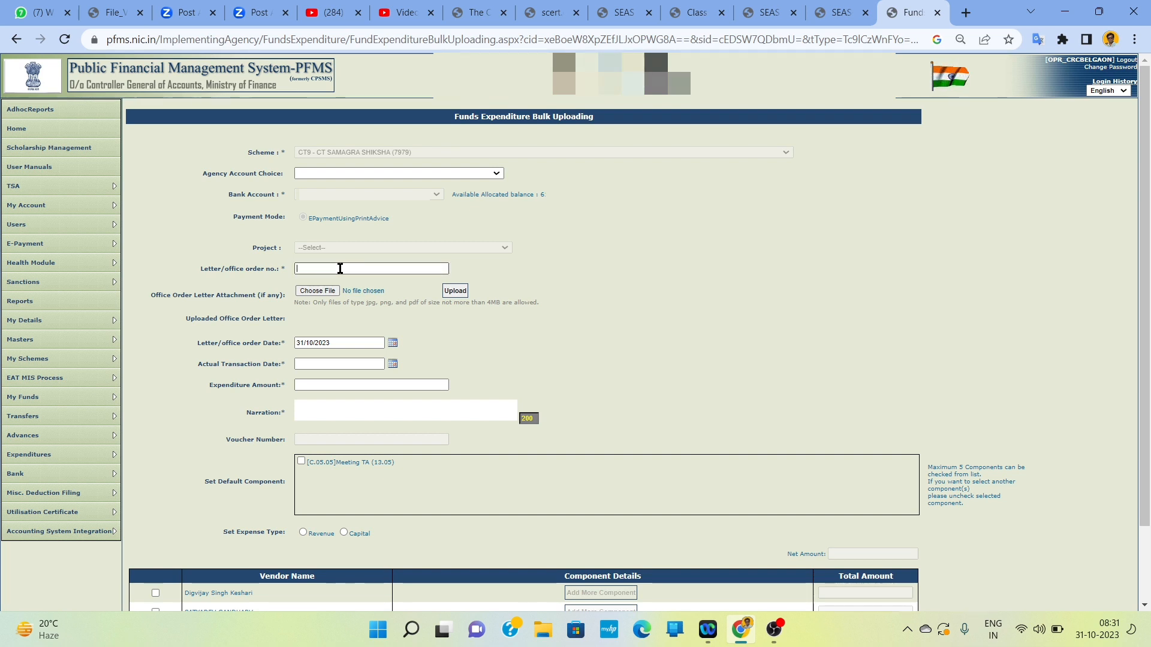
{"action": "type", "text": "MEETING 90"}
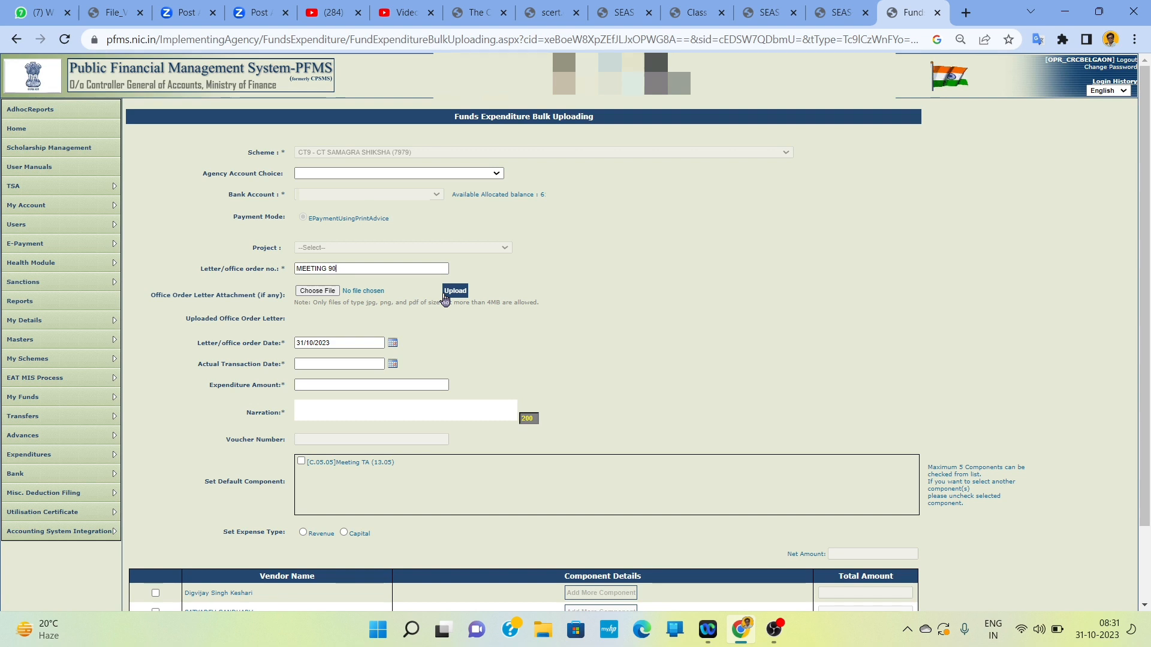
{"action": "left_click", "coordinate": [393, 364]}
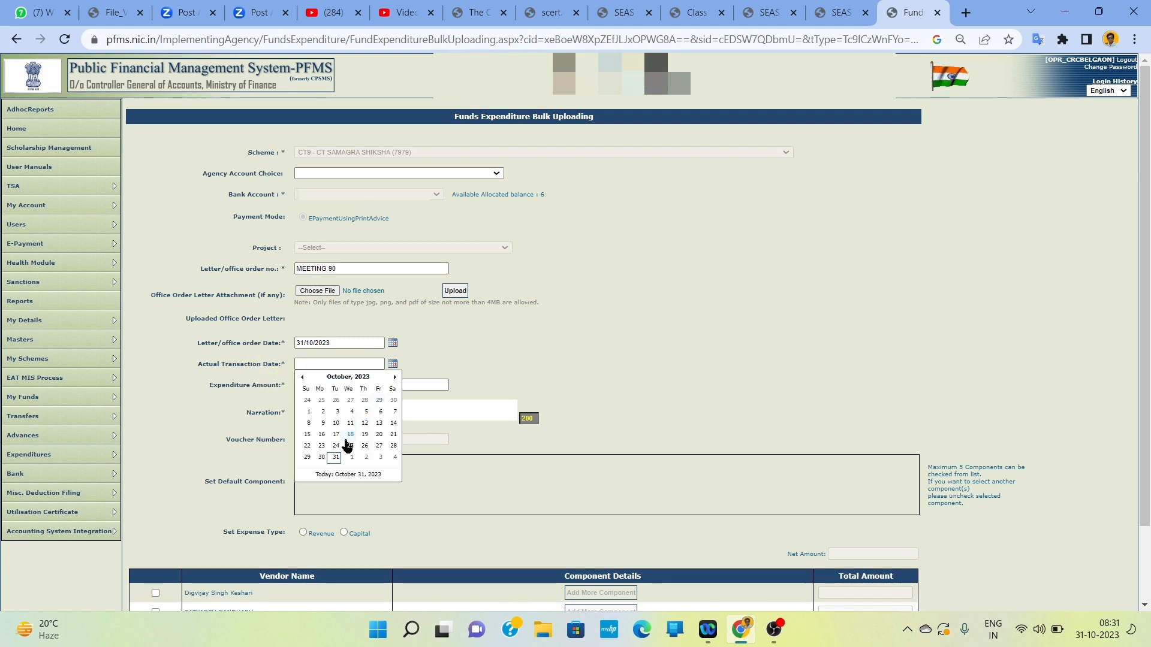
{"action": "left_click", "coordinate": [335, 458]}
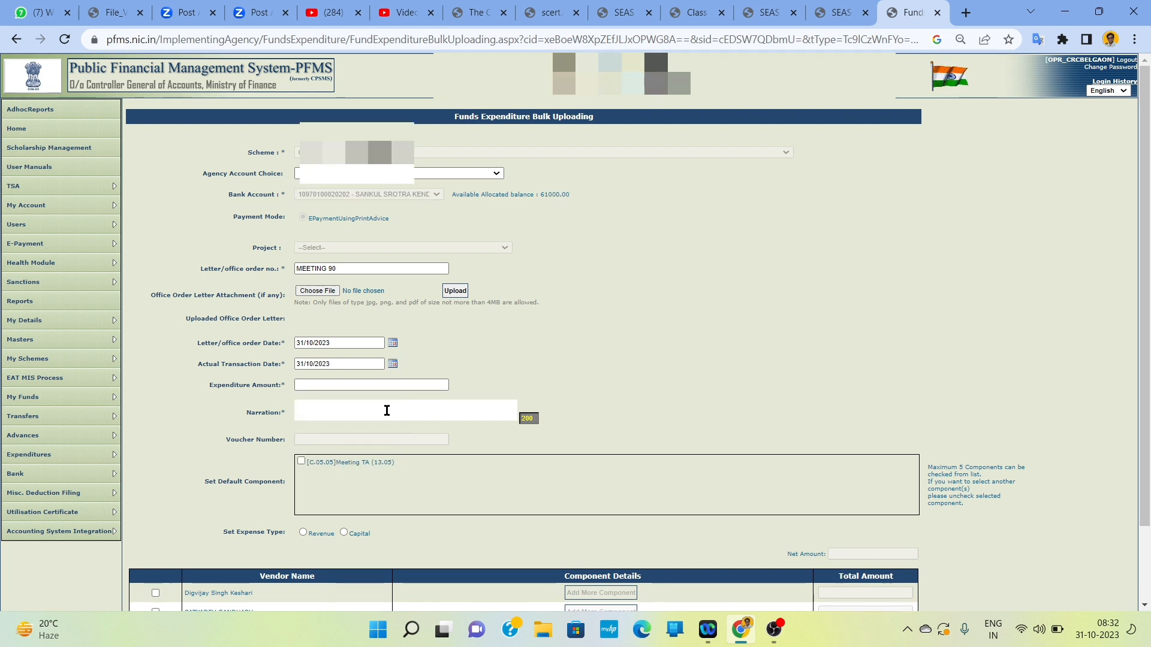
Set the expenditure amount to 10000 and enter MEETING TA as the narration.
{"action": "scroll", "coordinate": [385, 407], "scroll_direction": "down", "scroll_amount": 1}
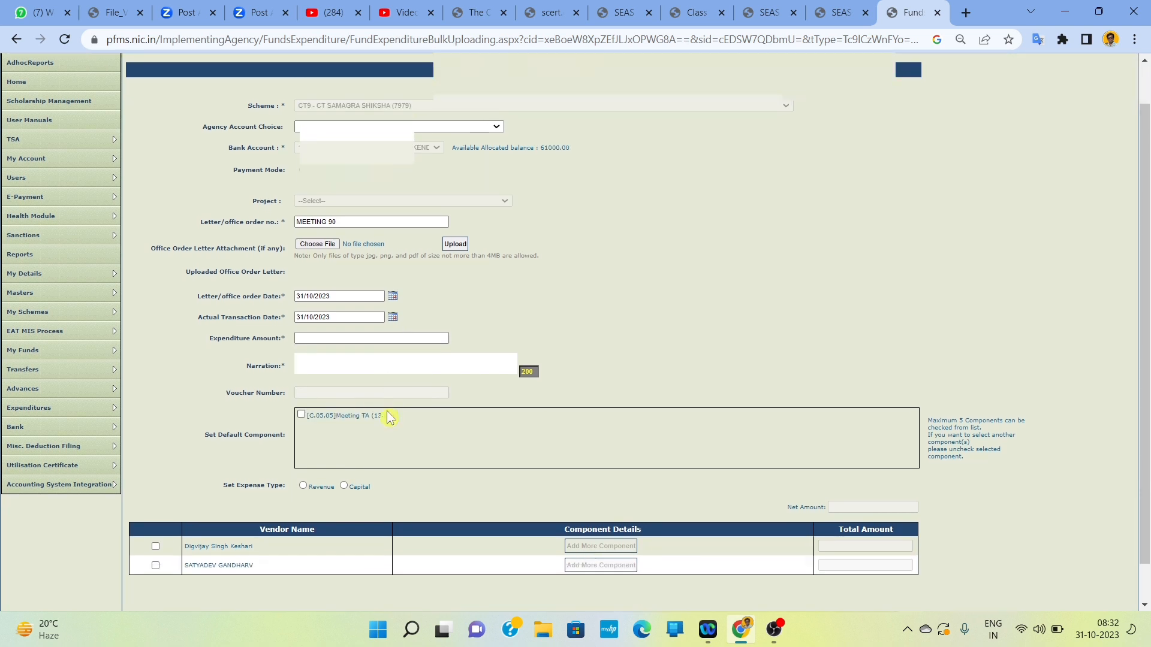
{"action": "left_click", "coordinate": [334, 339]}
{"action": "left_click", "coordinate": [336, 359]}
{"action": "type", "text": "MEET"}
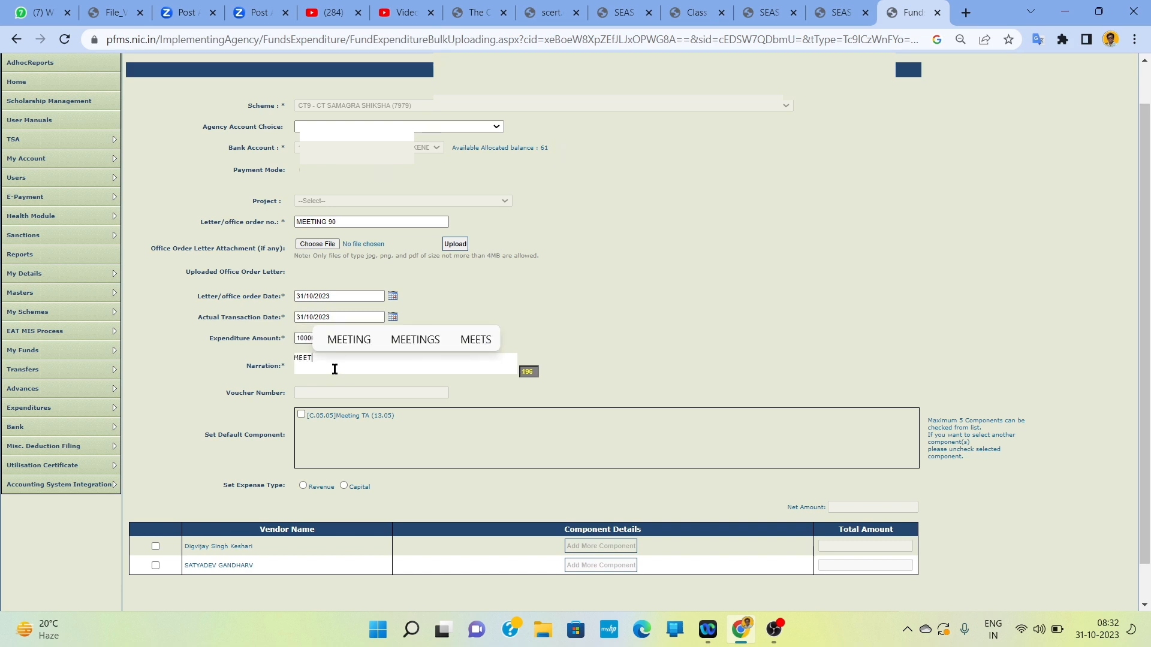
{"action": "type", "text": "ING "}
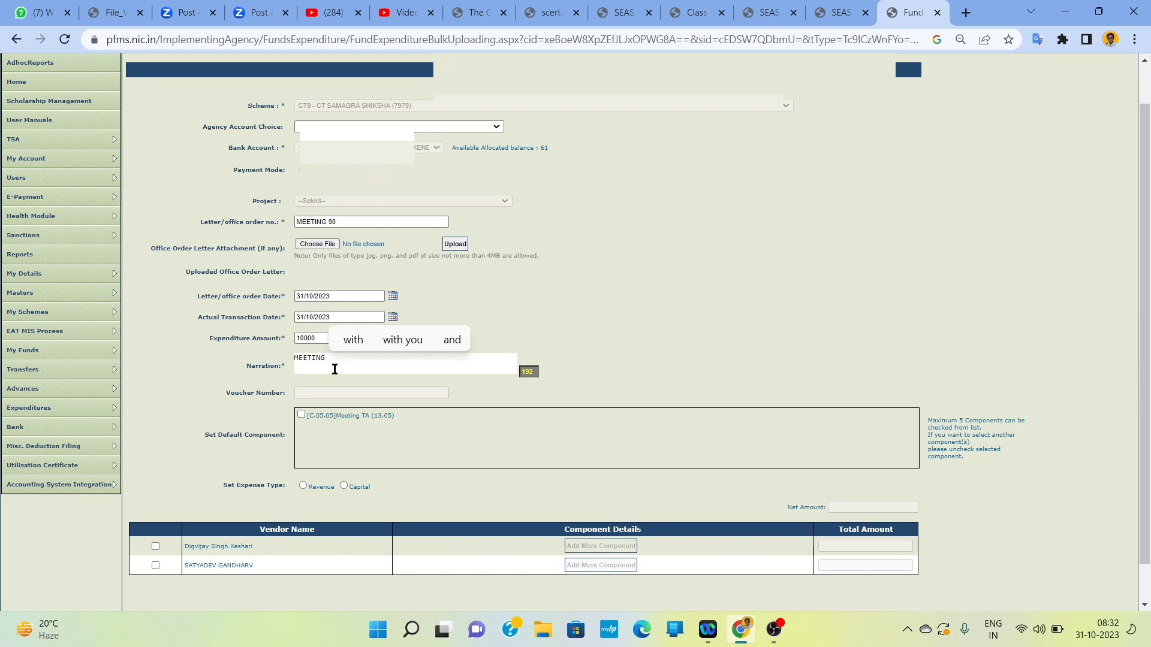
{"action": "type", "text": "TA"}
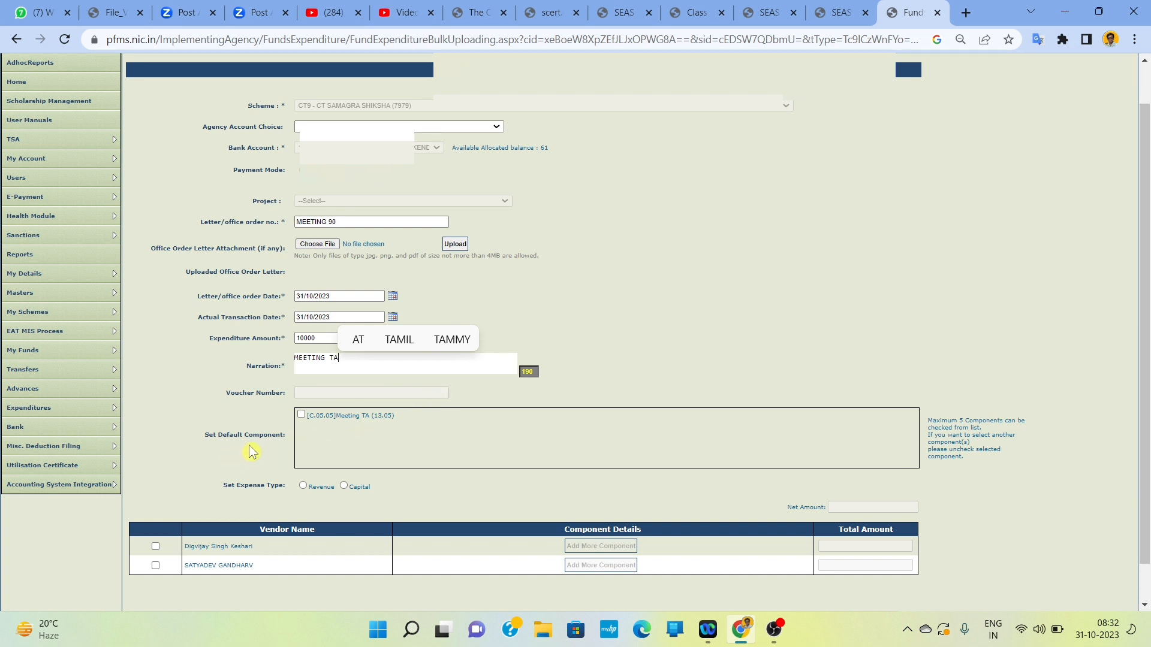
Set [C.05.05]Meeting TA (13.05) as the default component and choose Revenue as the expense type.
{"action": "left_click", "coordinate": [301, 415]}
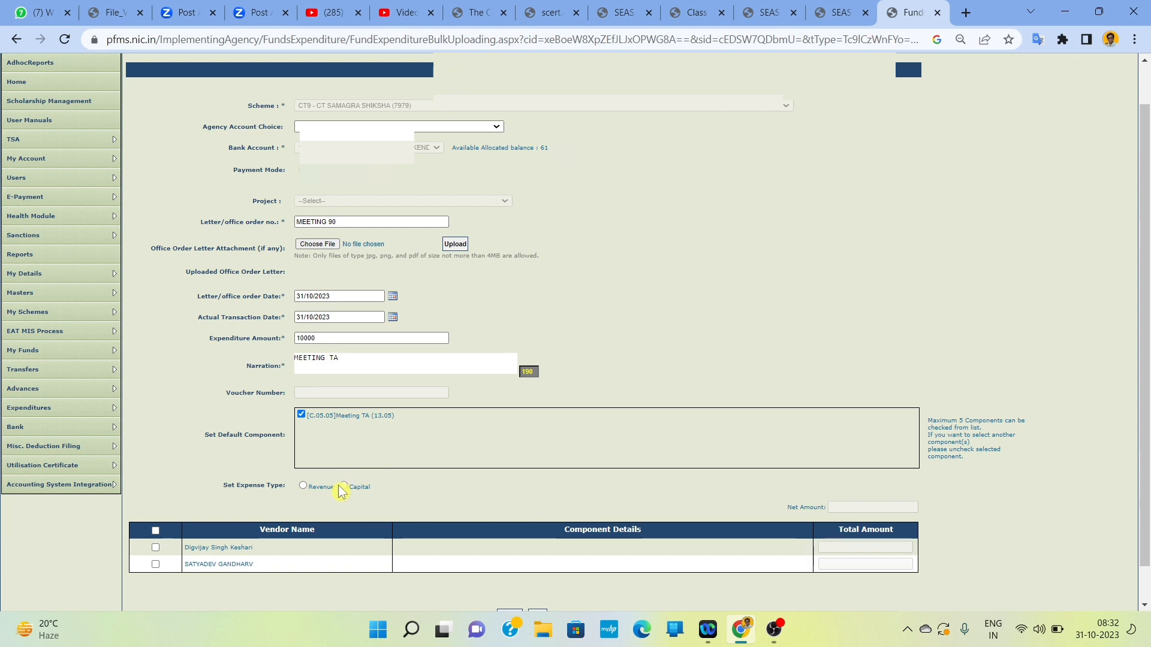
{"action": "left_click", "coordinate": [304, 487]}
Include the first vendor in the expenditure with a component amount of 5000 and the Revenue expense type.
{"action": "scroll", "coordinate": [306, 491], "scroll_direction": "down", "scroll_amount": 1}
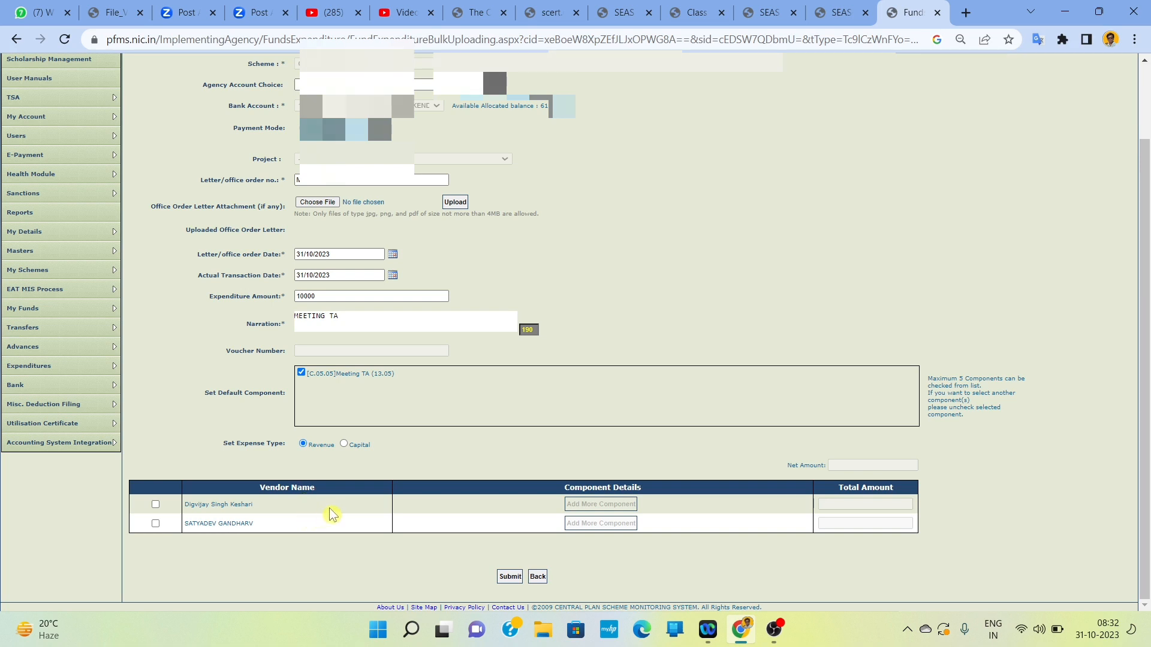
{"action": "left_click", "coordinate": [156, 505]}
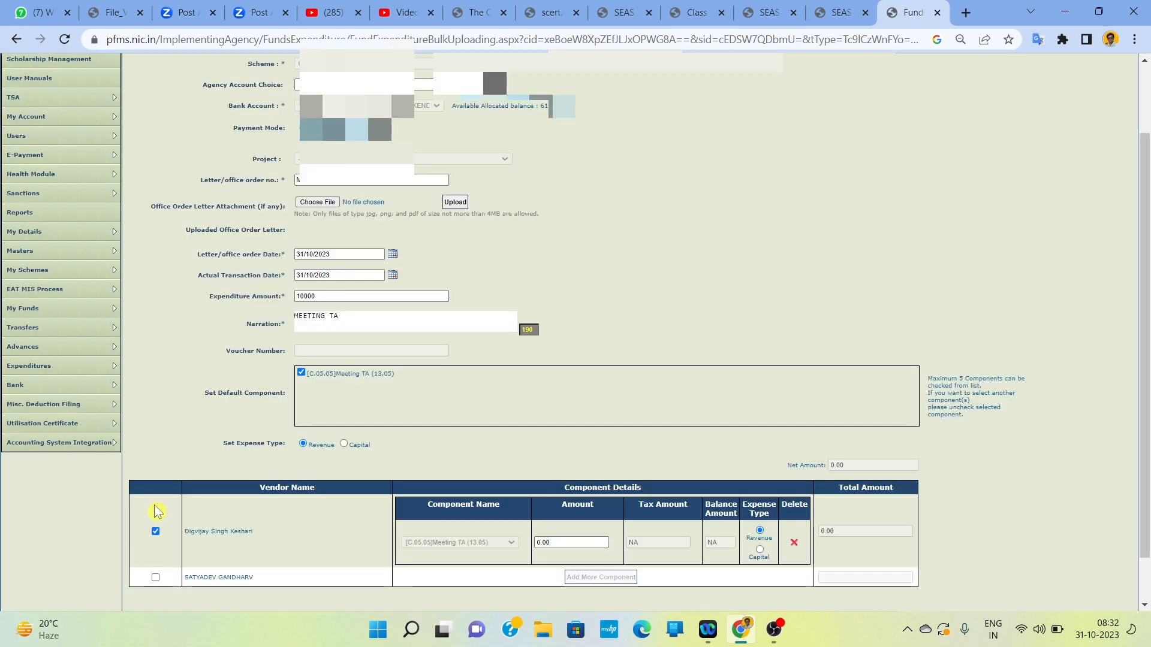
{"action": "scroll", "coordinate": [290, 531], "scroll_direction": "down", "scroll_amount": 1}
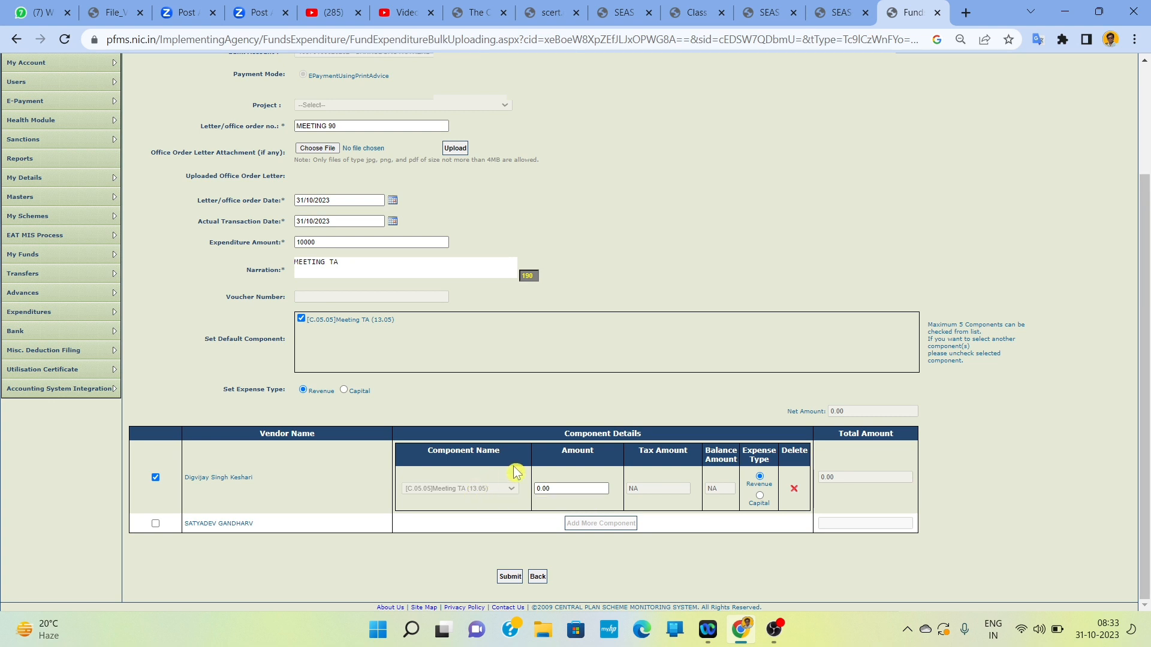
{"action": "left_click", "coordinate": [565, 485]}
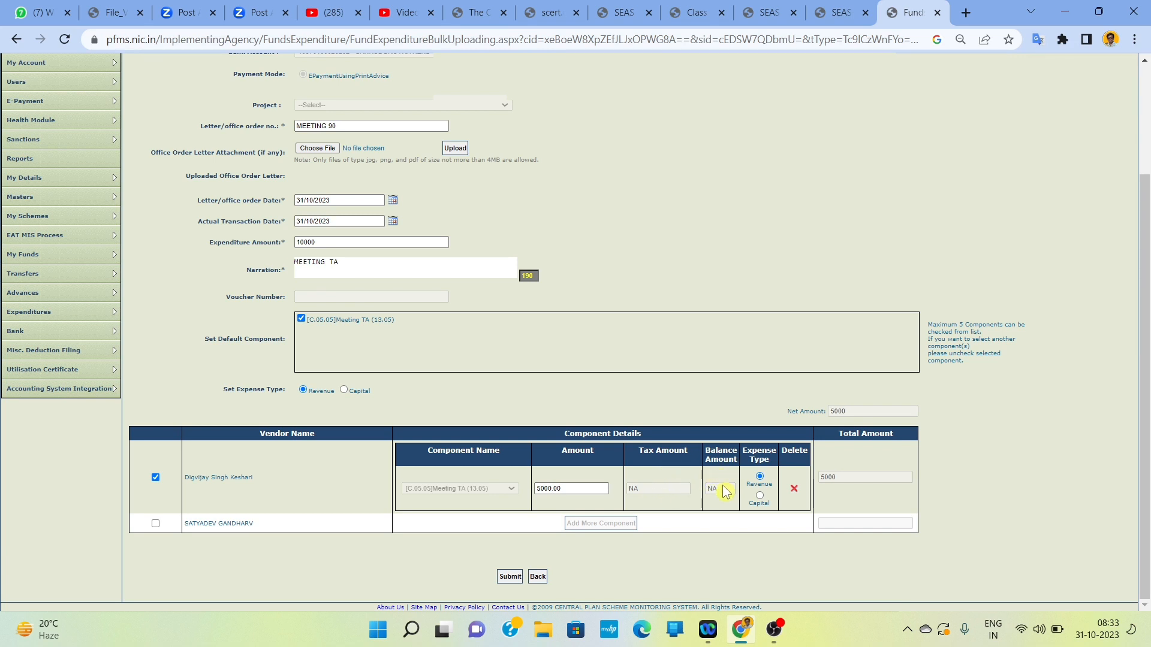
{"action": "left_click", "coordinate": [760, 476]}
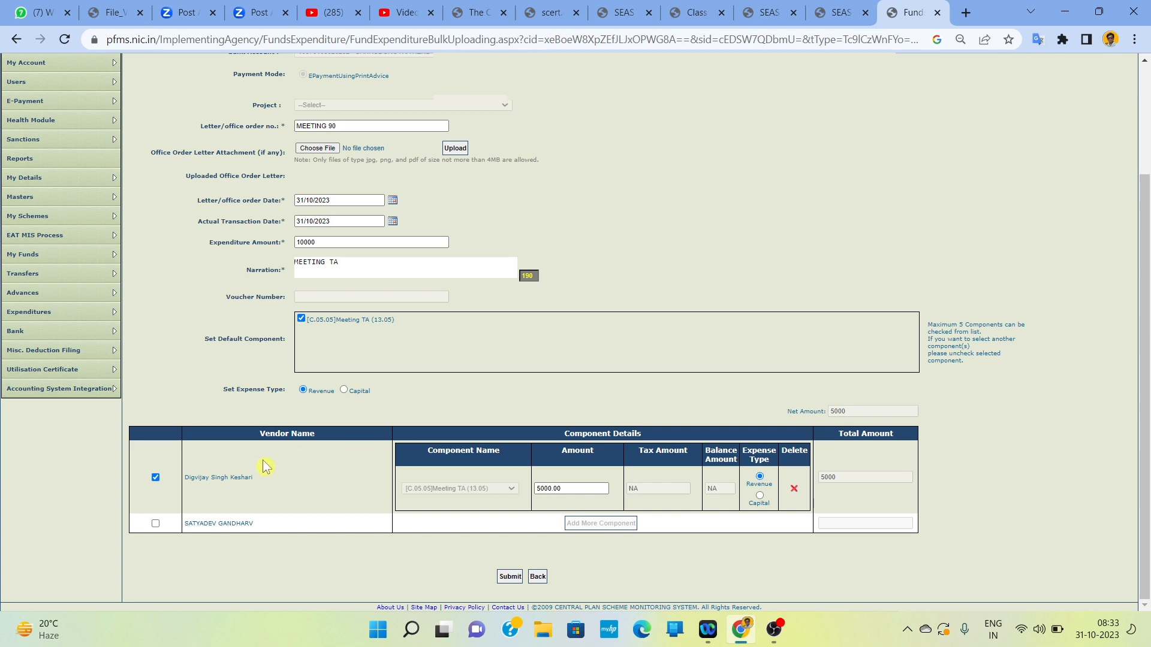
Include the second vendor in the expenditure and set its component amount to 5000.
{"action": "left_click", "coordinate": [157, 526]}
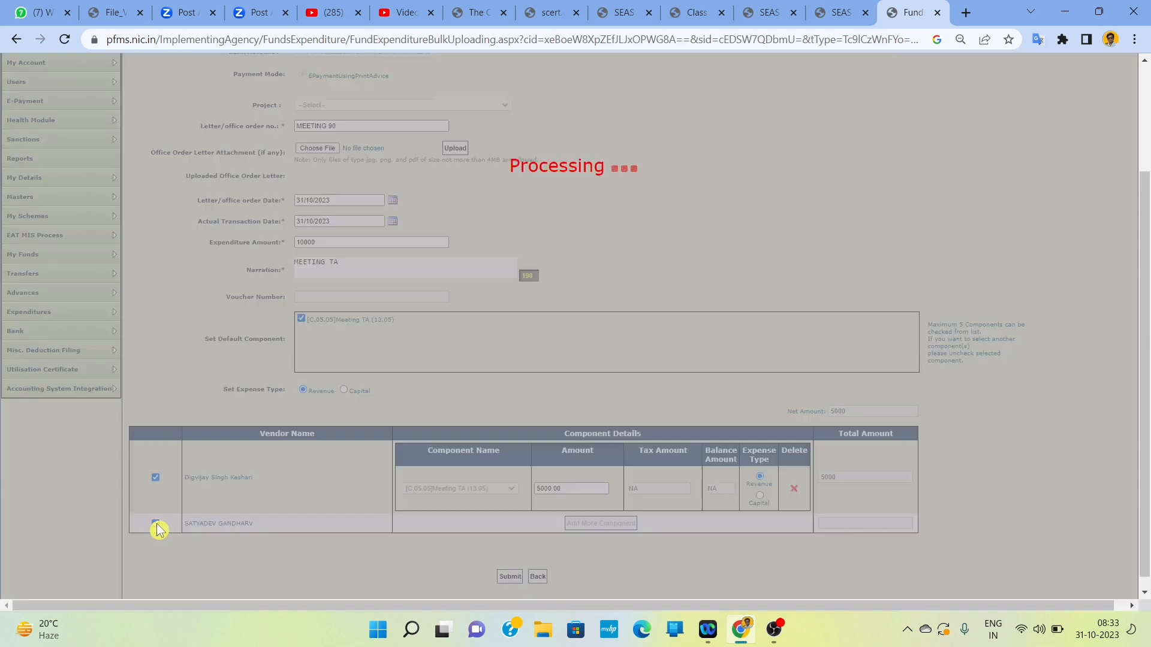
{"action": "scroll", "coordinate": [421, 528], "scroll_direction": "down", "scroll_amount": 1}
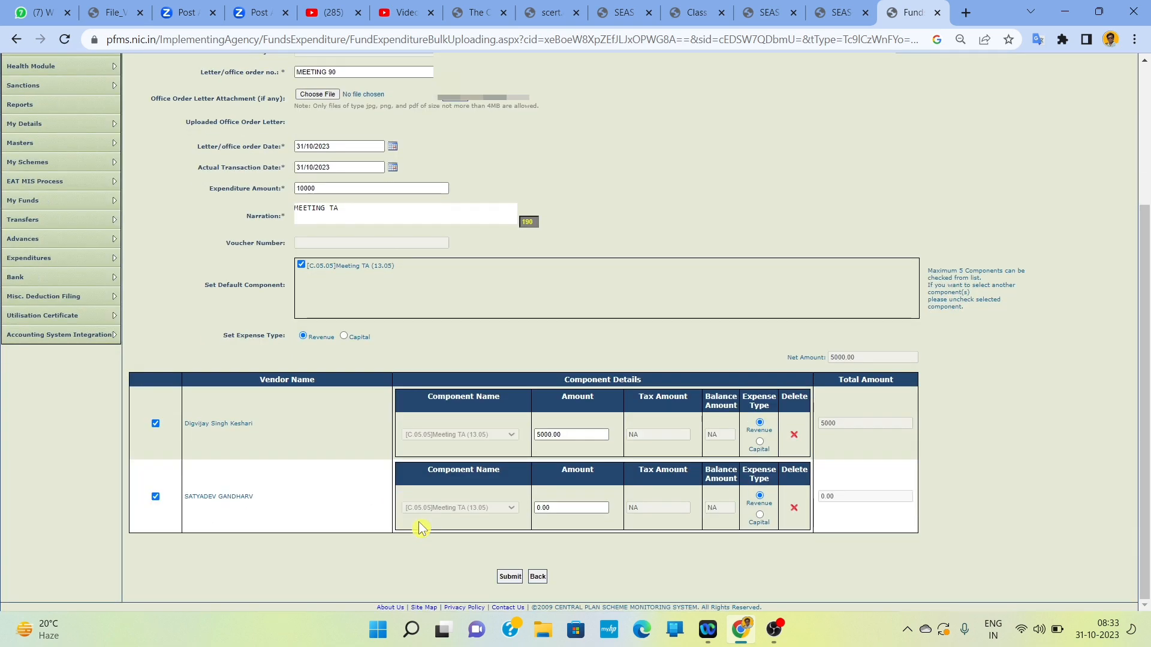
{"action": "left_click", "coordinate": [541, 505]}
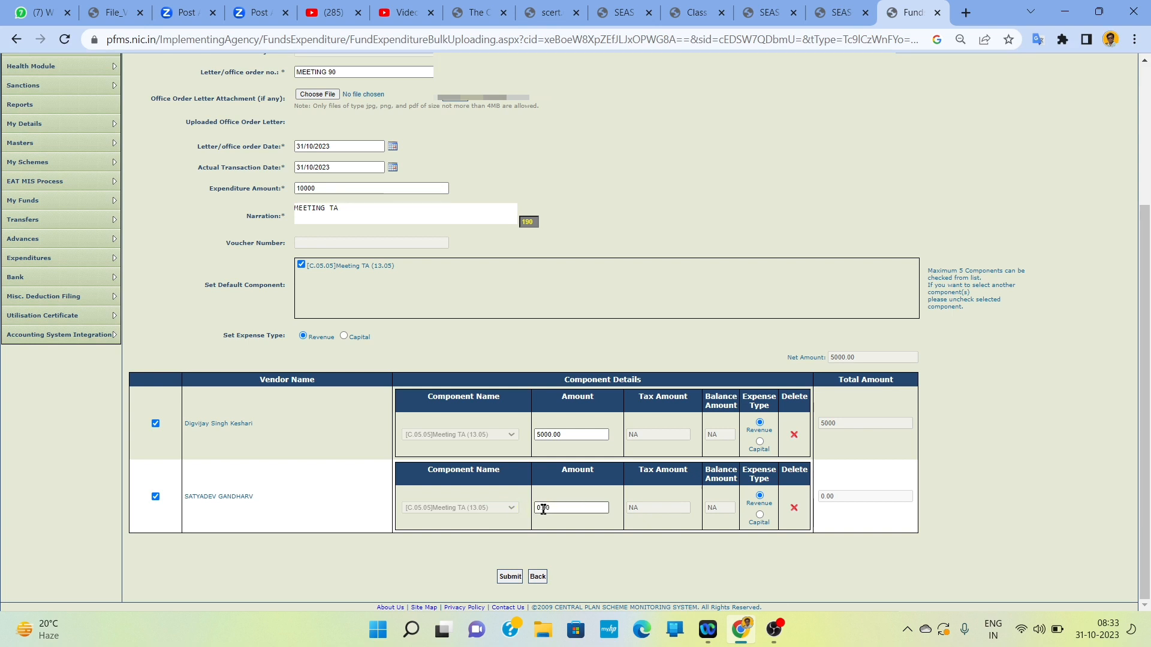
{"action": "left_click", "coordinate": [539, 509]}
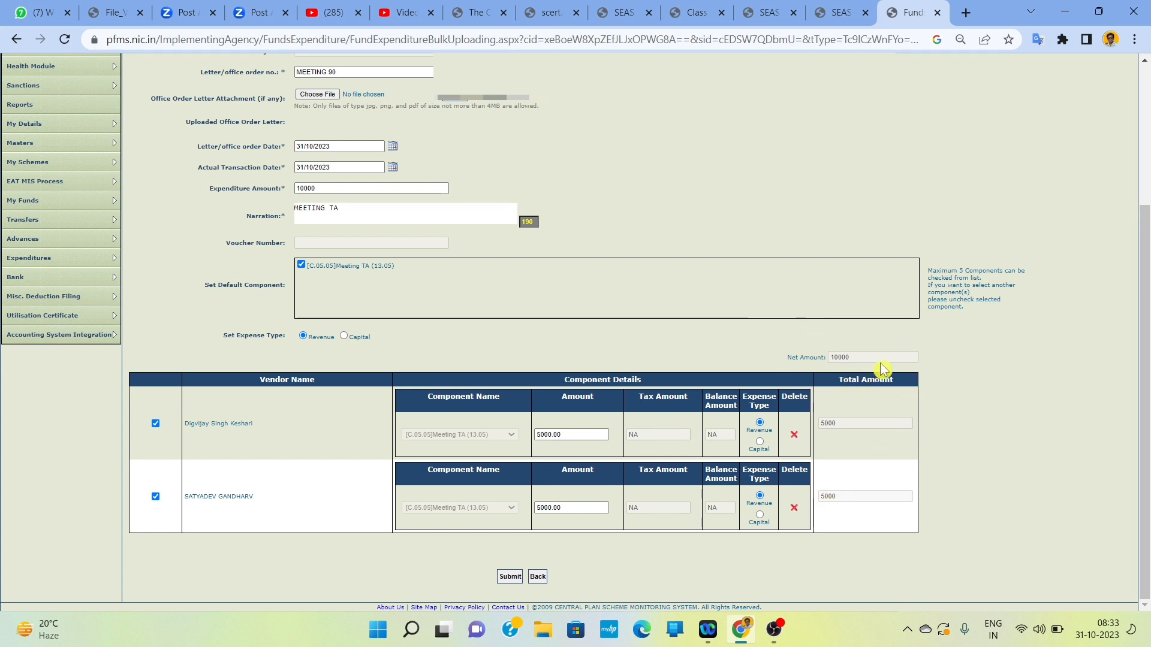
Review the vendor amounts, submit the bulk expenditure form and acknowledge the saved voucher.
{"action": "scroll", "coordinate": [579, 461], "scroll_direction": "up", "scroll_amount": 1}
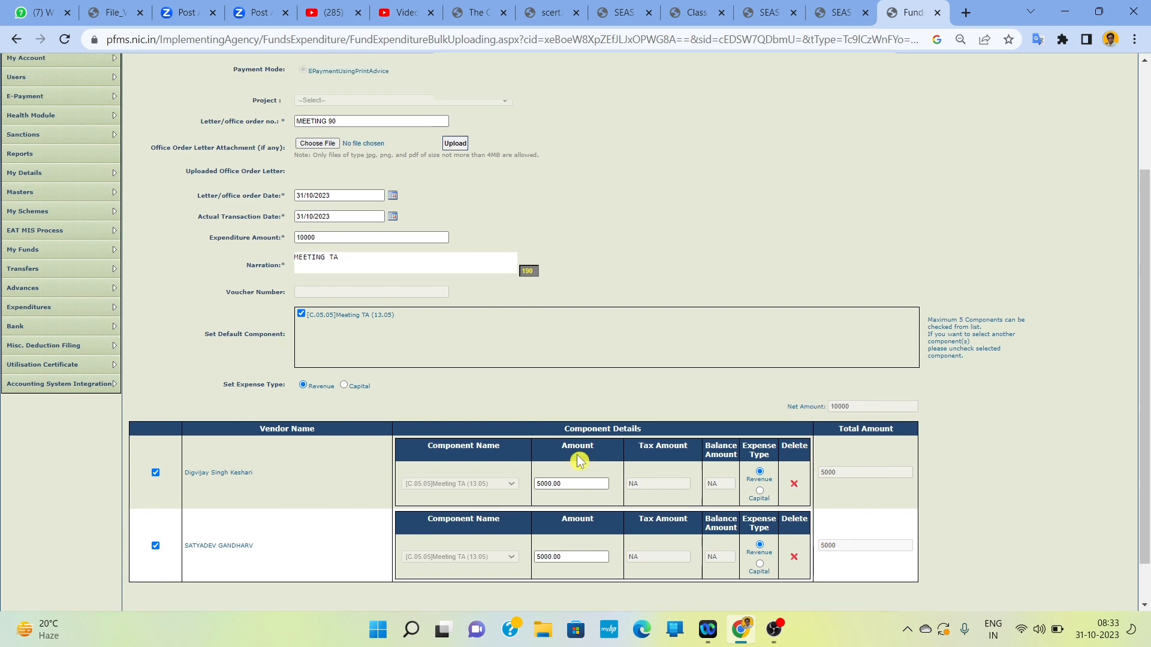
{"action": "scroll", "coordinate": [579, 461], "scroll_direction": "down", "scroll_amount": 1}
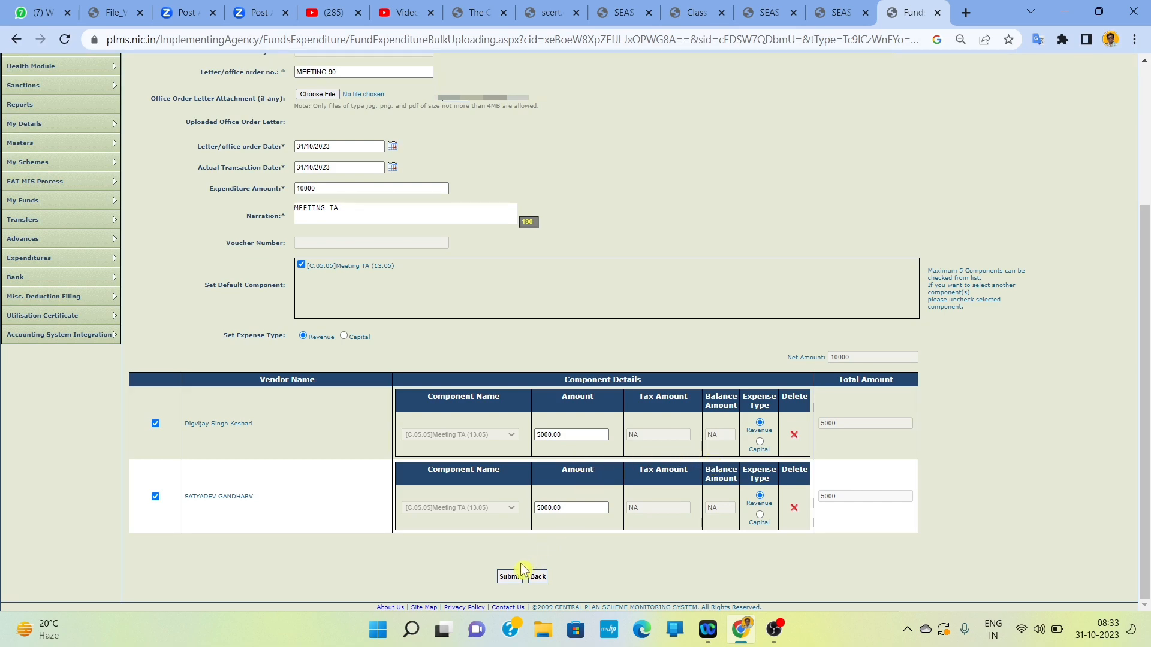
{"action": "left_click", "coordinate": [505, 579]}
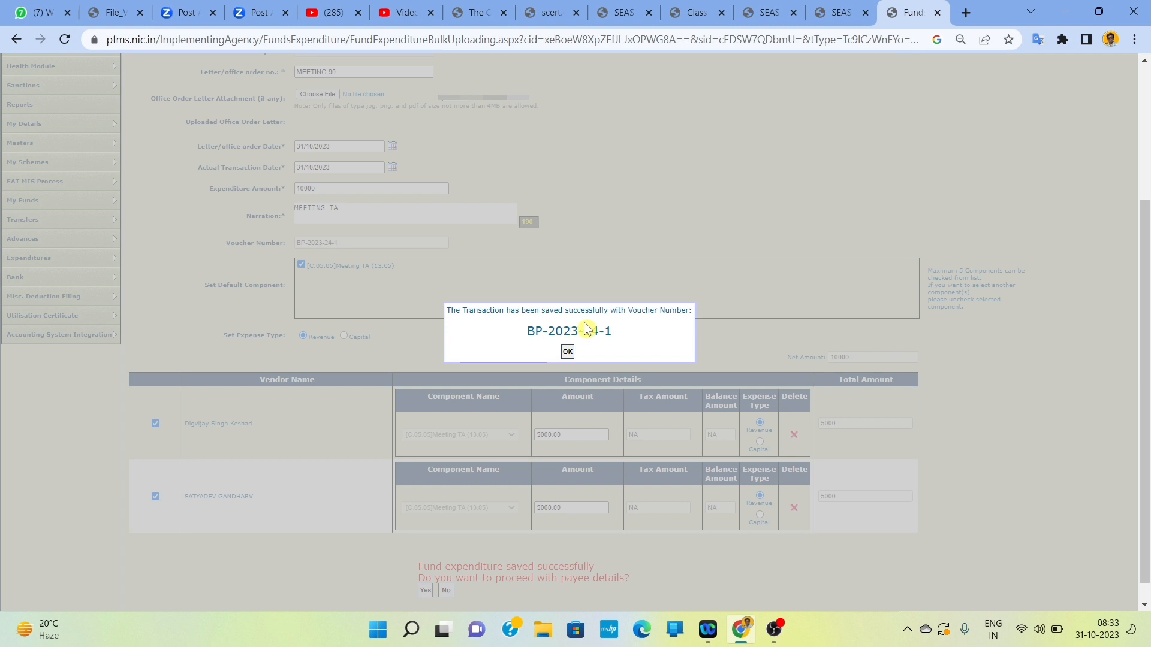
{"action": "left_click", "coordinate": [567, 352]}
Proceed to the payee details of the saved expenditure and bring up the e-payment details for both vendors.
{"action": "scroll", "coordinate": [520, 335], "scroll_direction": "up", "scroll_amount": 3}
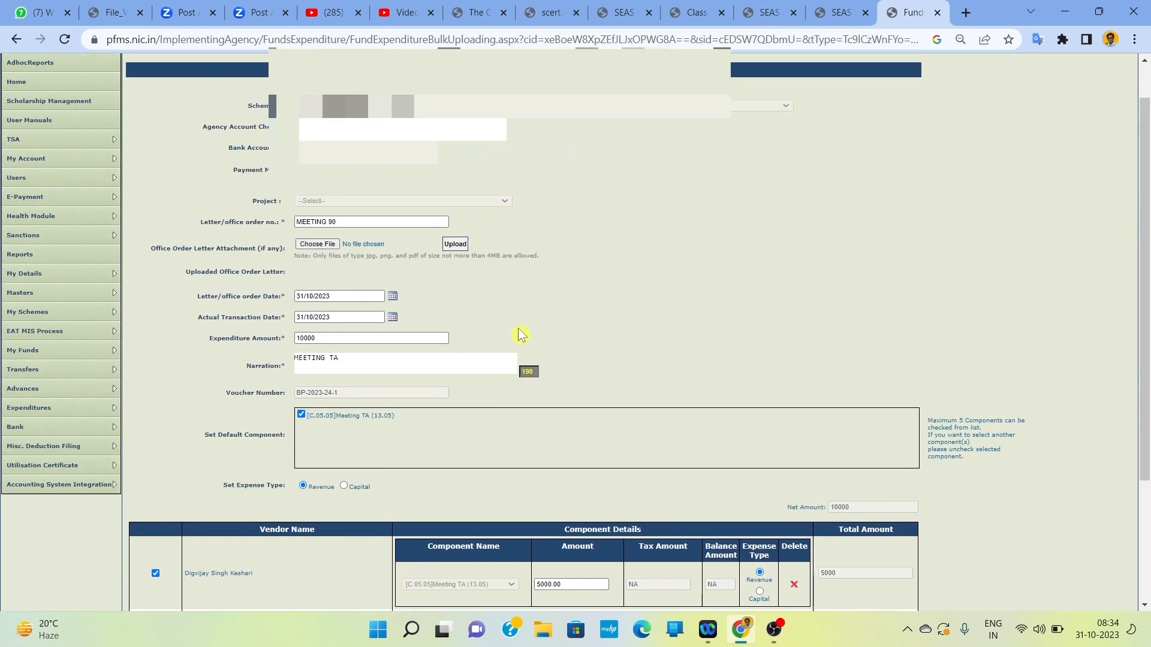
{"action": "scroll", "coordinate": [520, 335], "scroll_direction": "down", "scroll_amount": 3}
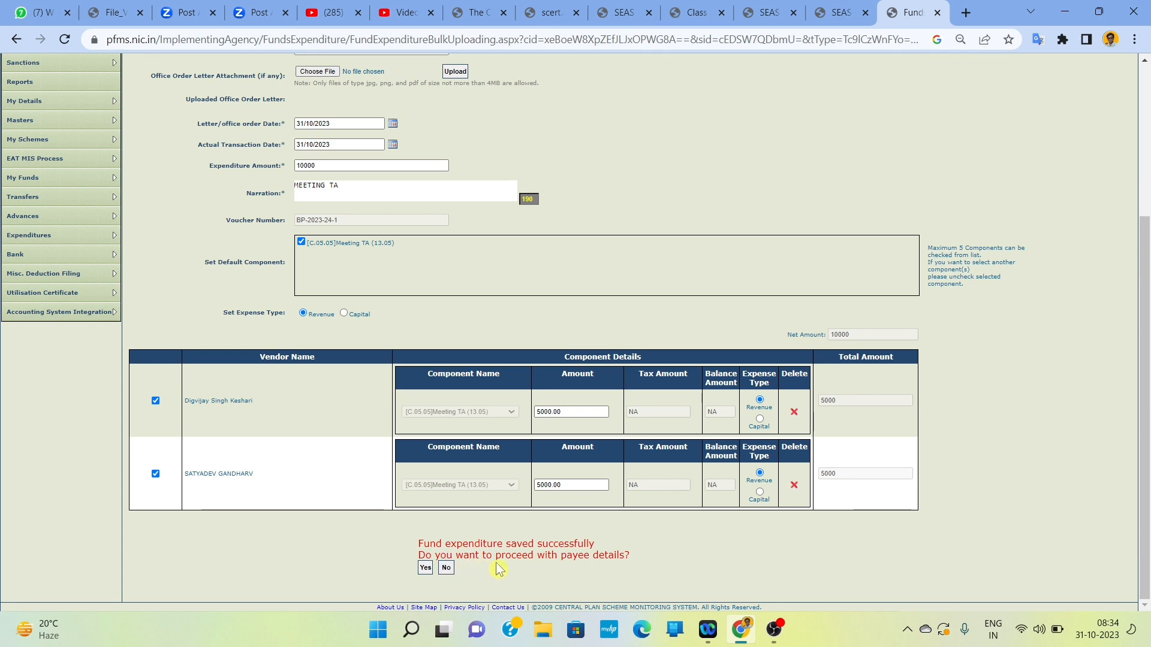
{"action": "left_click", "coordinate": [424, 568]}
{"action": "left_click", "coordinate": [425, 569]}
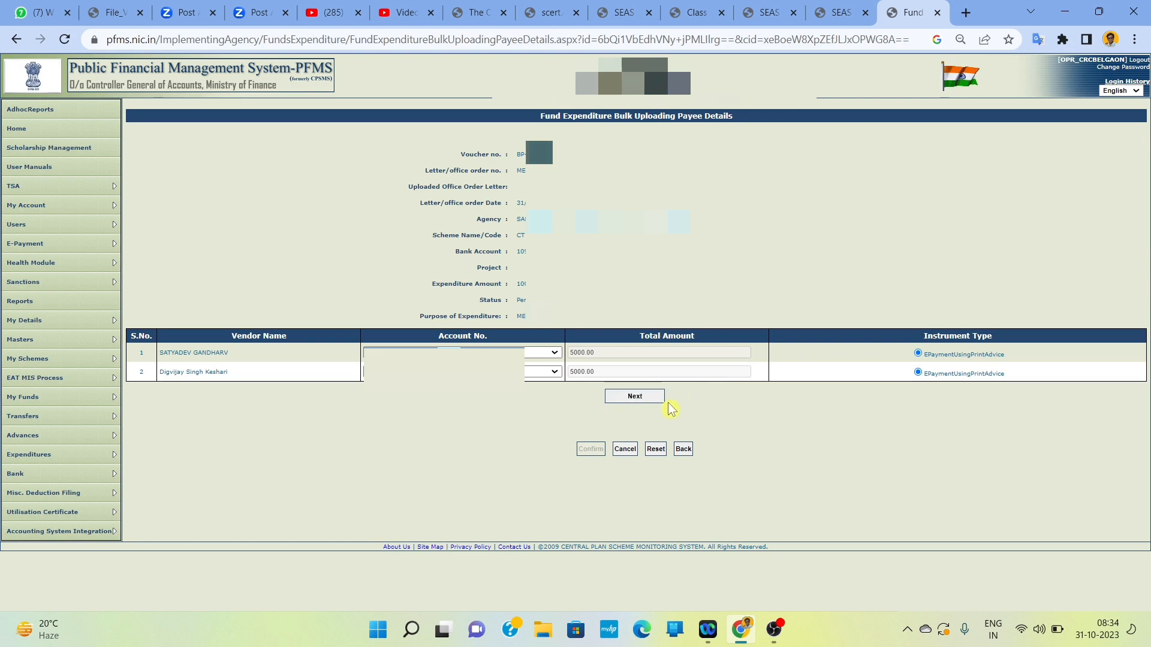
{"action": "left_click", "coordinate": [646, 399]}
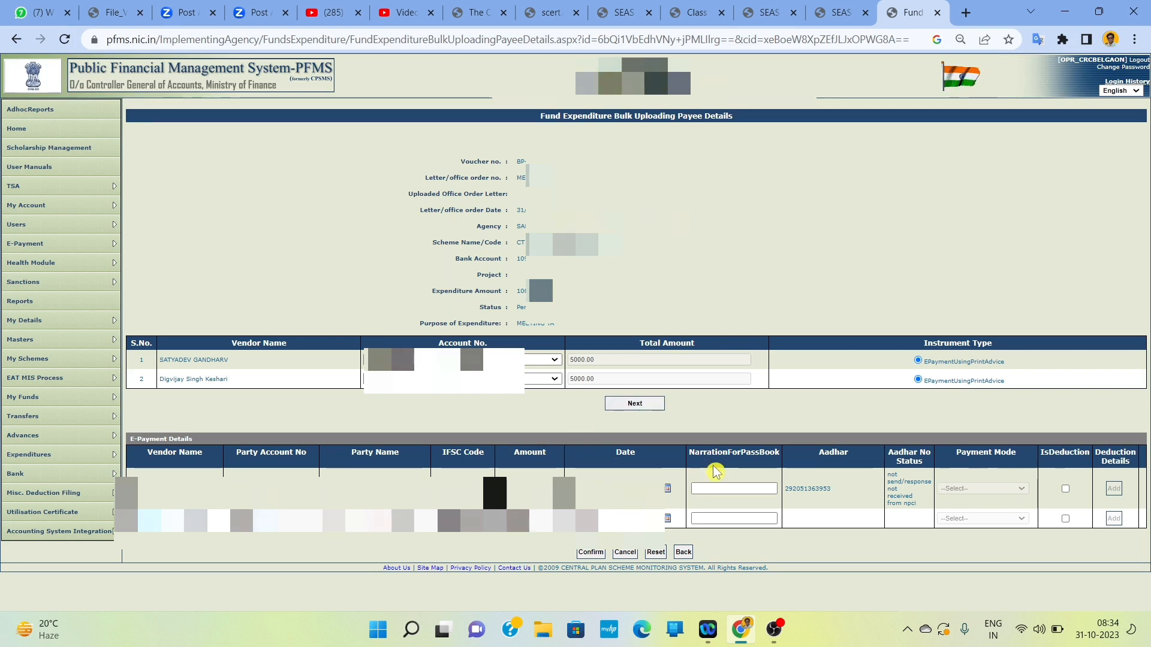
Enter MEETING TA as the passbook narration for both payees and confirm the payee details.
{"action": "left_click", "coordinate": [724, 490]}
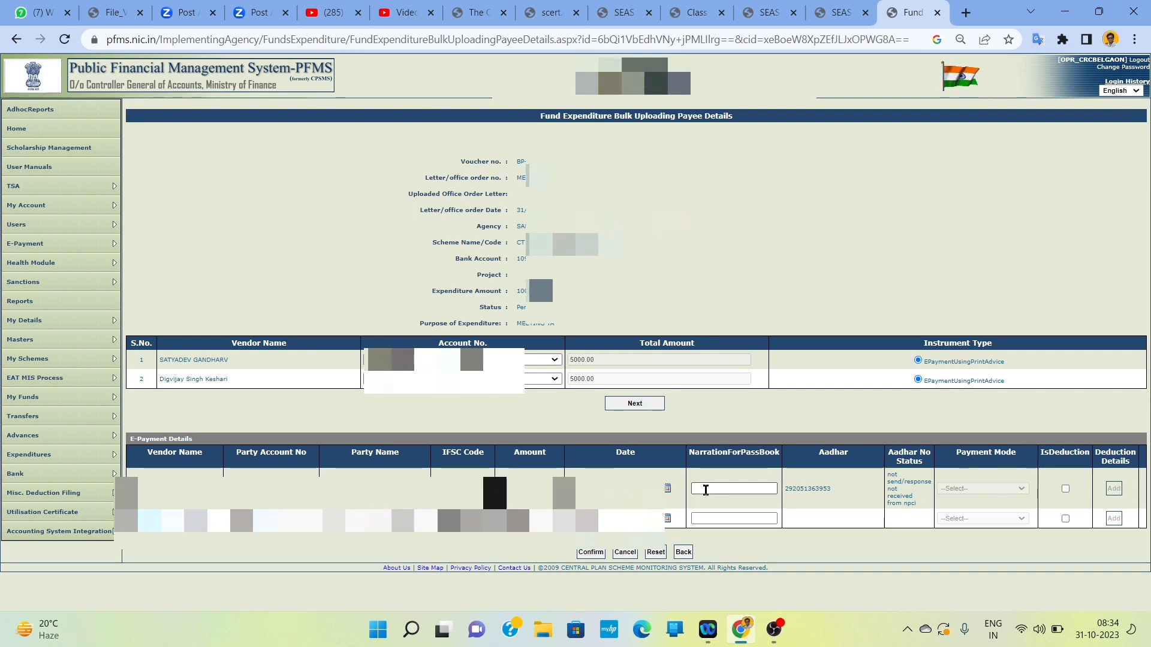
{"action": "type", "text": "M"}
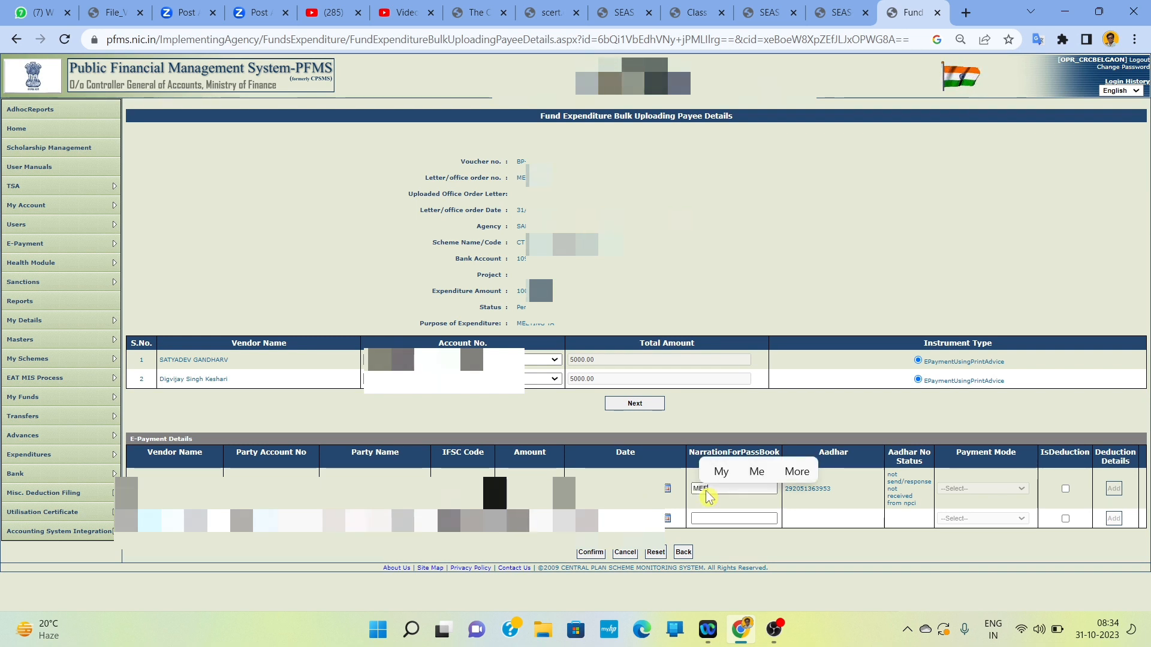
{"action": "type", "text": "EETING TA"}
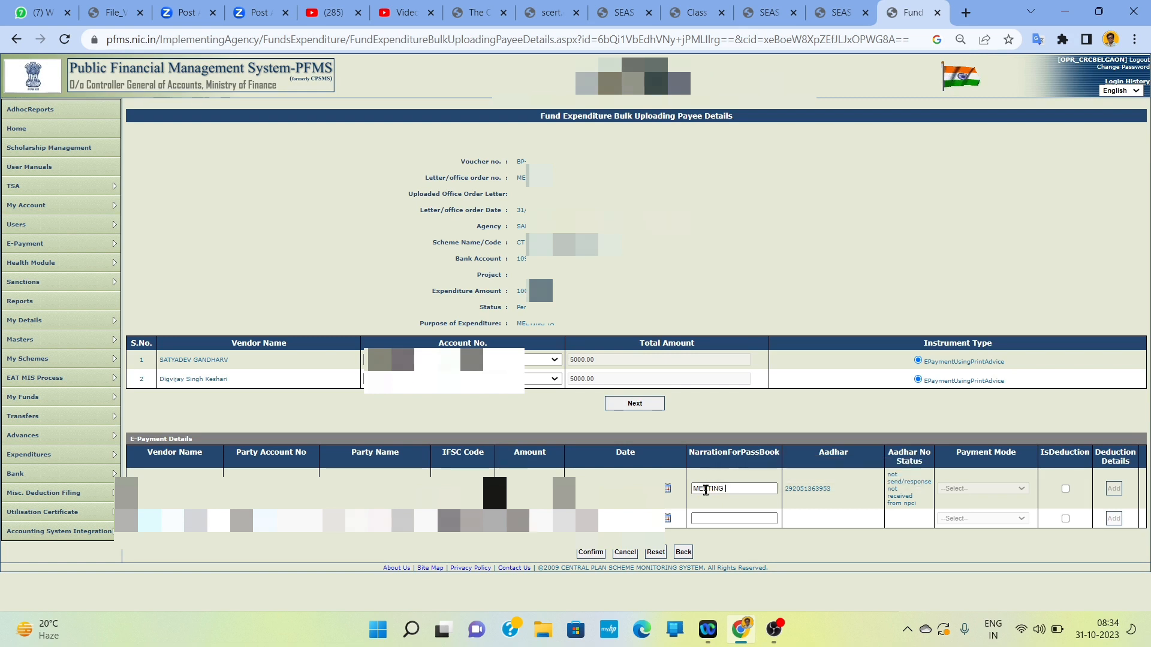
{"action": "left_click", "coordinate": [722, 518]}
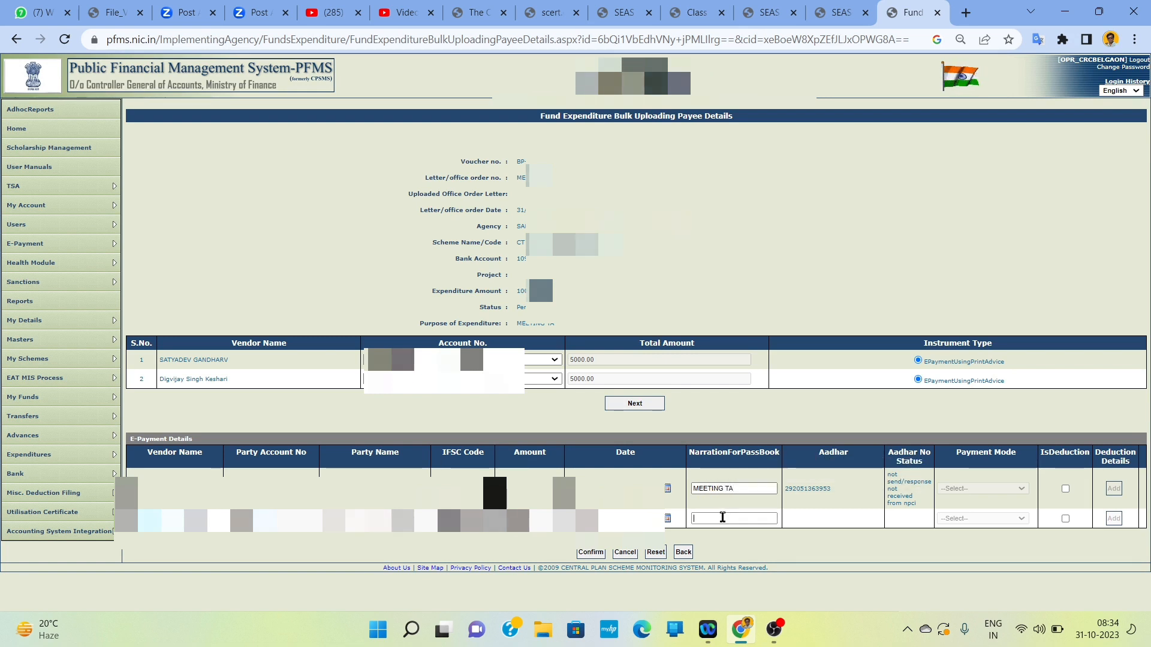
{"action": "type", "text": "MEETING TA"}
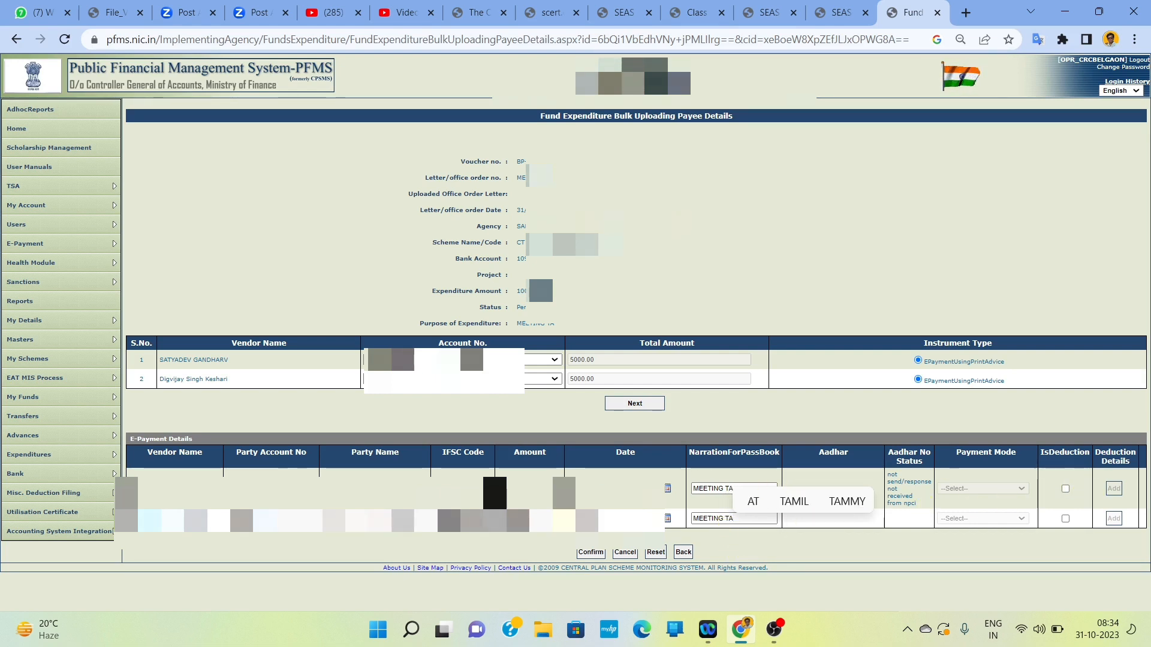
{"action": "left_click", "coordinate": [594, 552]}
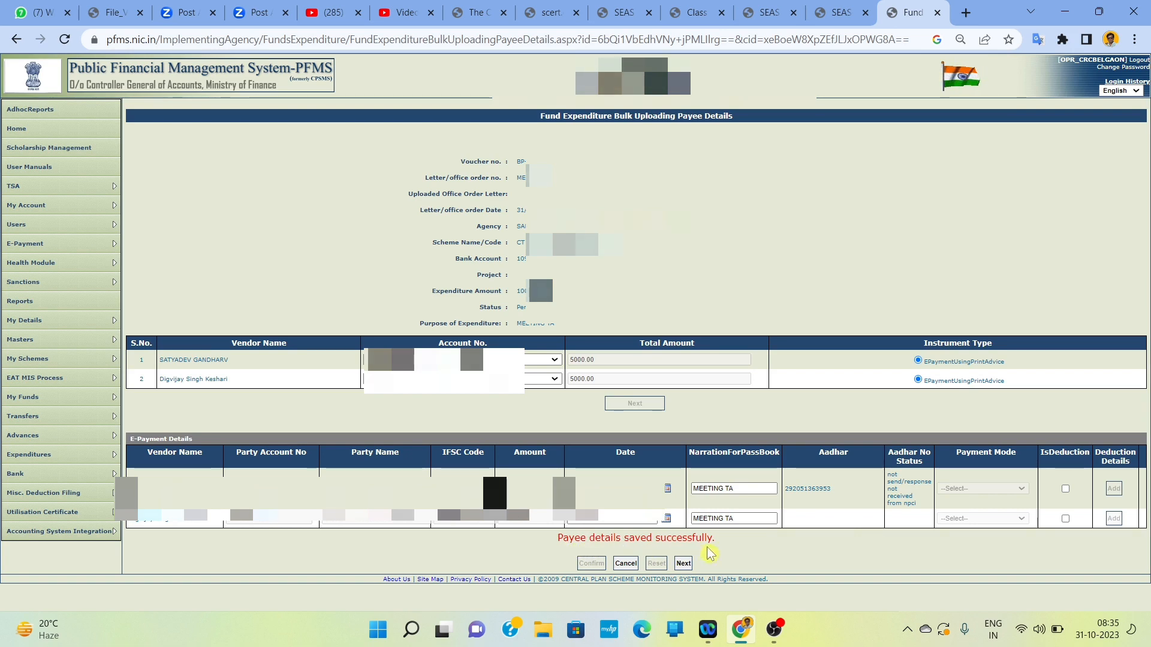
Continue to the bulk expenditure details and submit the transaction for approval.
{"action": "left_click", "coordinate": [684, 564]}
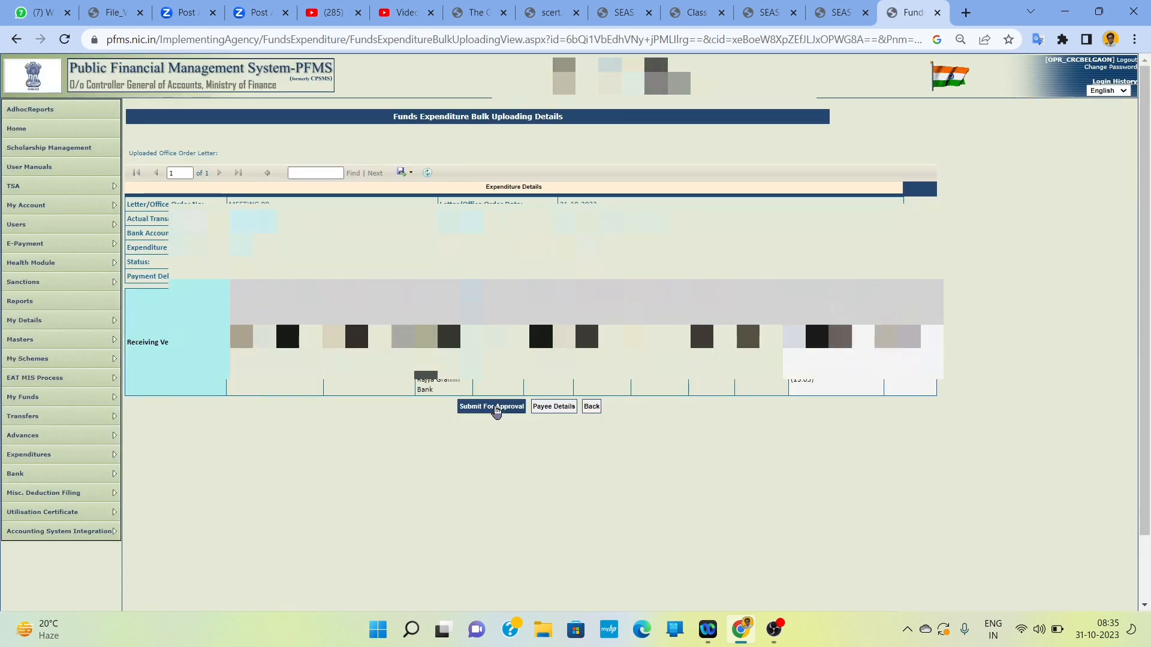
{"action": "left_click", "coordinate": [495, 410]}
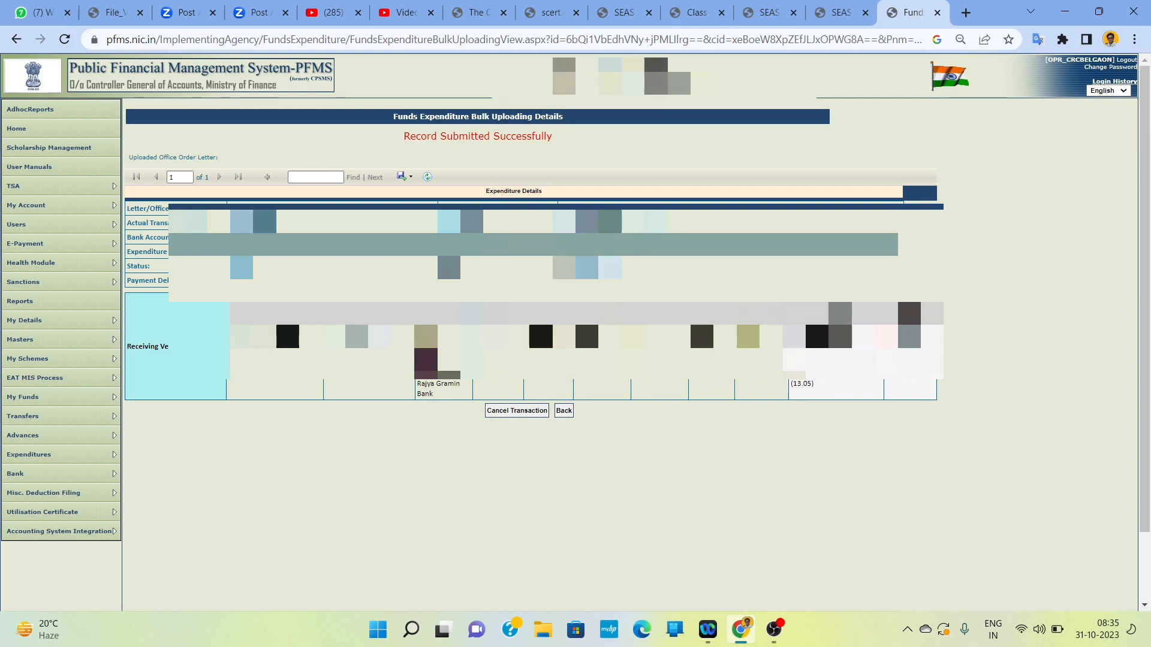
Log out of the operator account and, in the approver account, open the MEETING 90 entry under bulk fund expenditures.
{"action": "left_click", "coordinate": [1130, 61]}
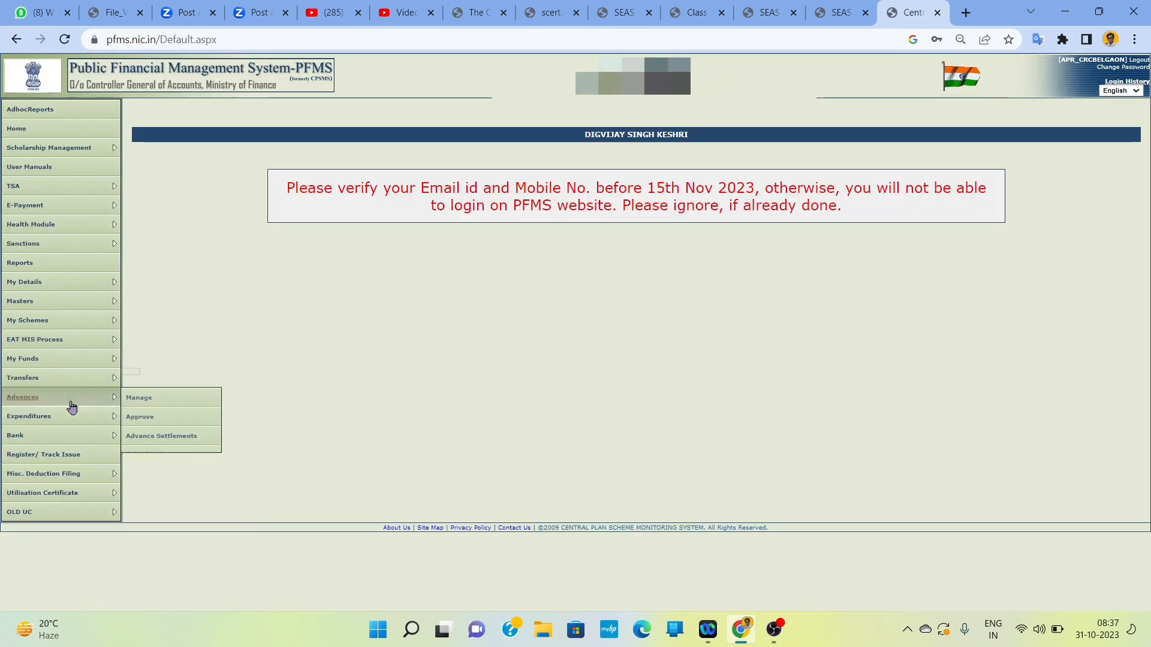
{"action": "mouse_move", "coordinate": [72, 417]}
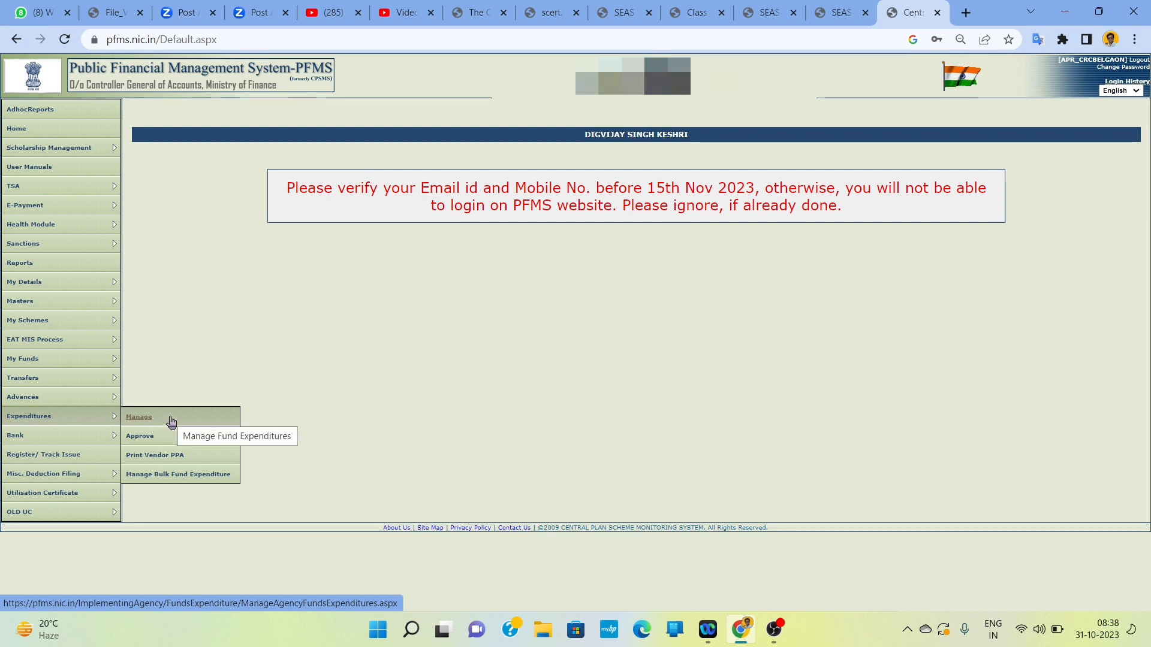
{"action": "left_click", "coordinate": [183, 477]}
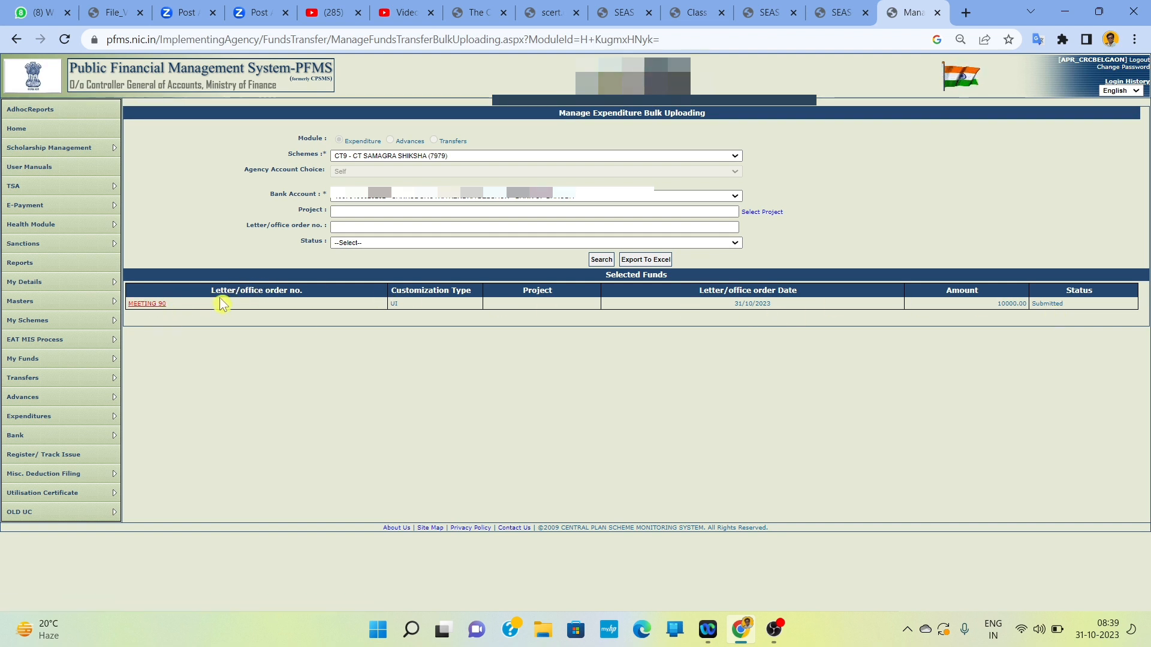
{"action": "left_click", "coordinate": [155, 308]}
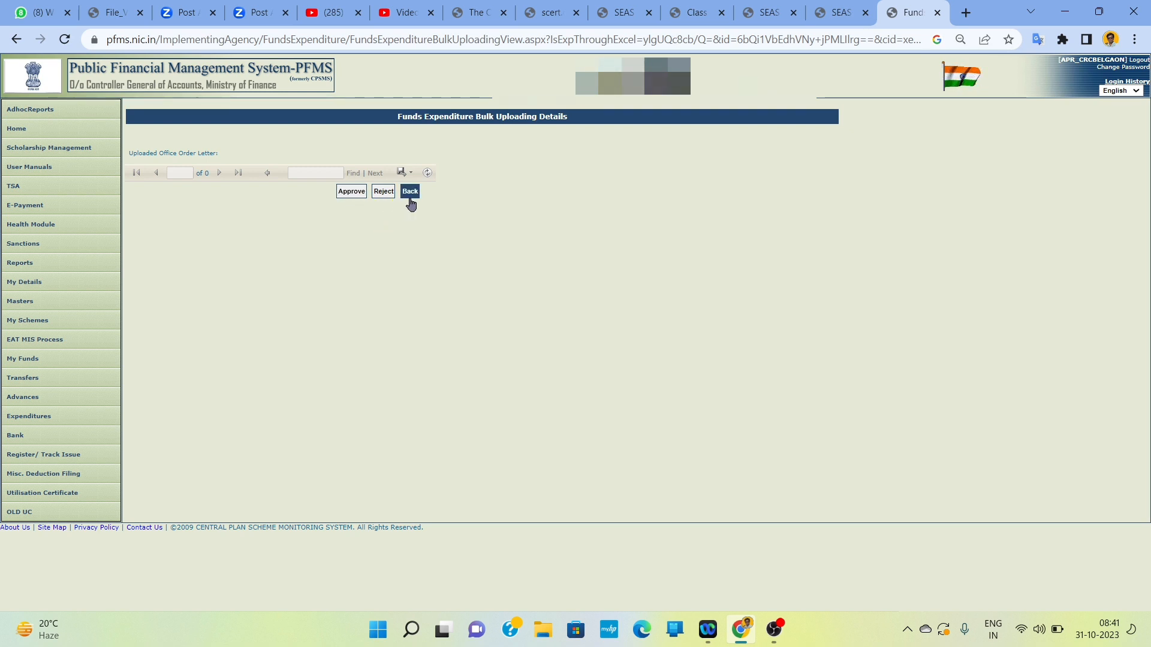
Approve the MEETING 90 bulk expenditure with the remark Approved and accept the PPA processing notice.
{"action": "left_click", "coordinate": [360, 193]}
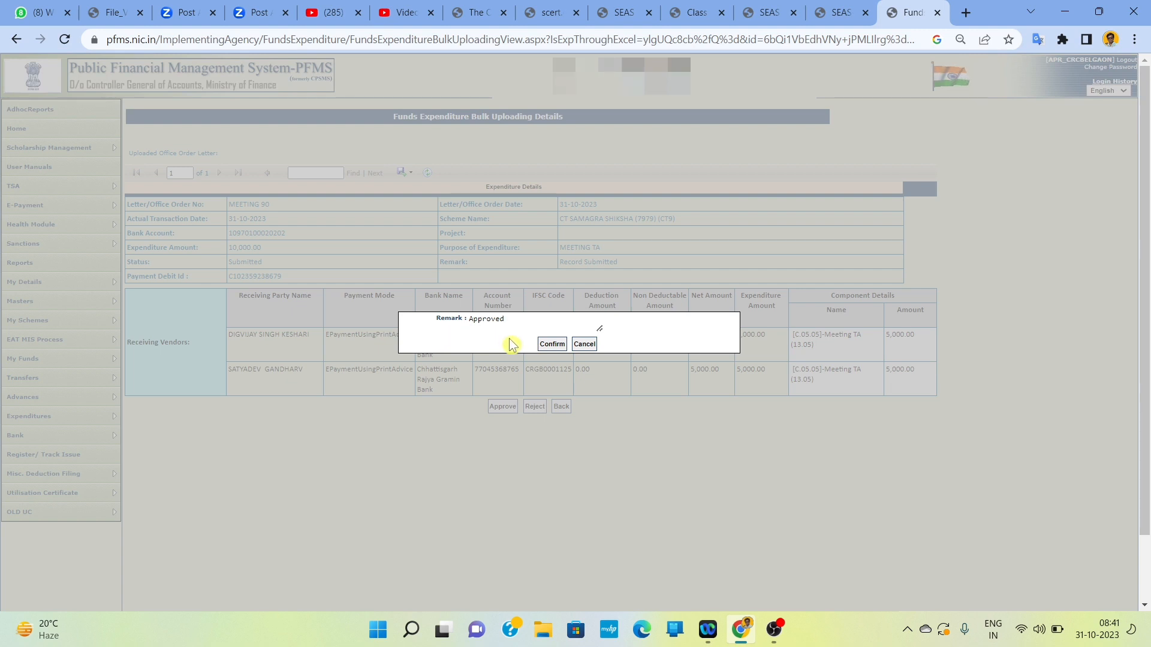
{"action": "left_click", "coordinate": [561, 346]}
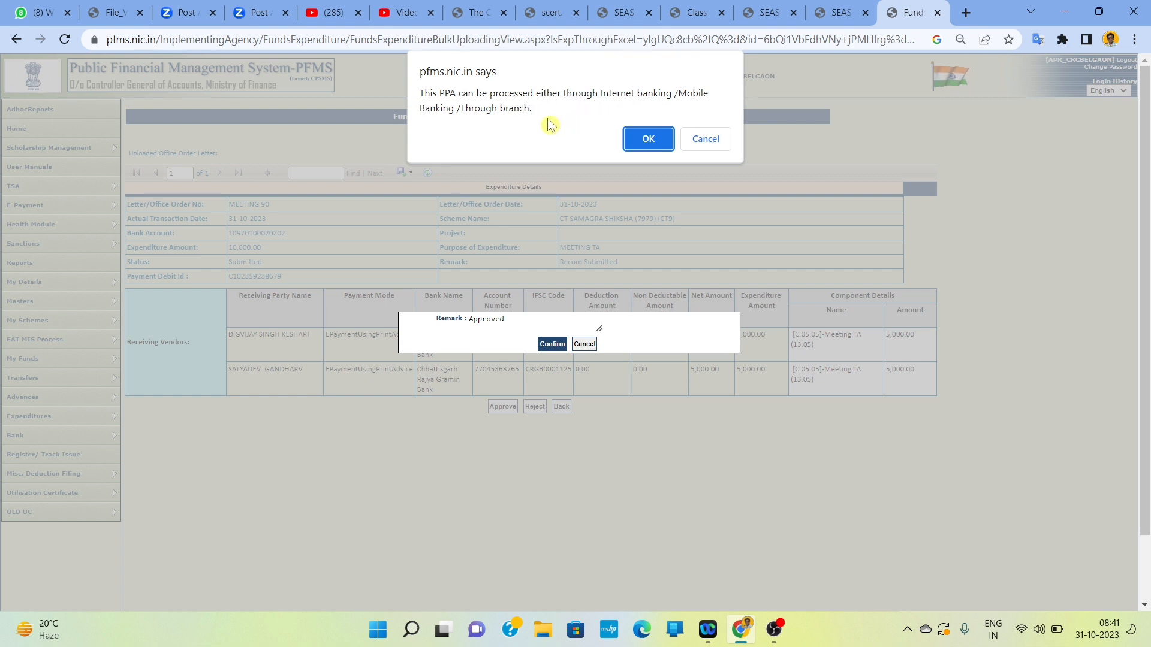
{"action": "left_click", "coordinate": [638, 141]}
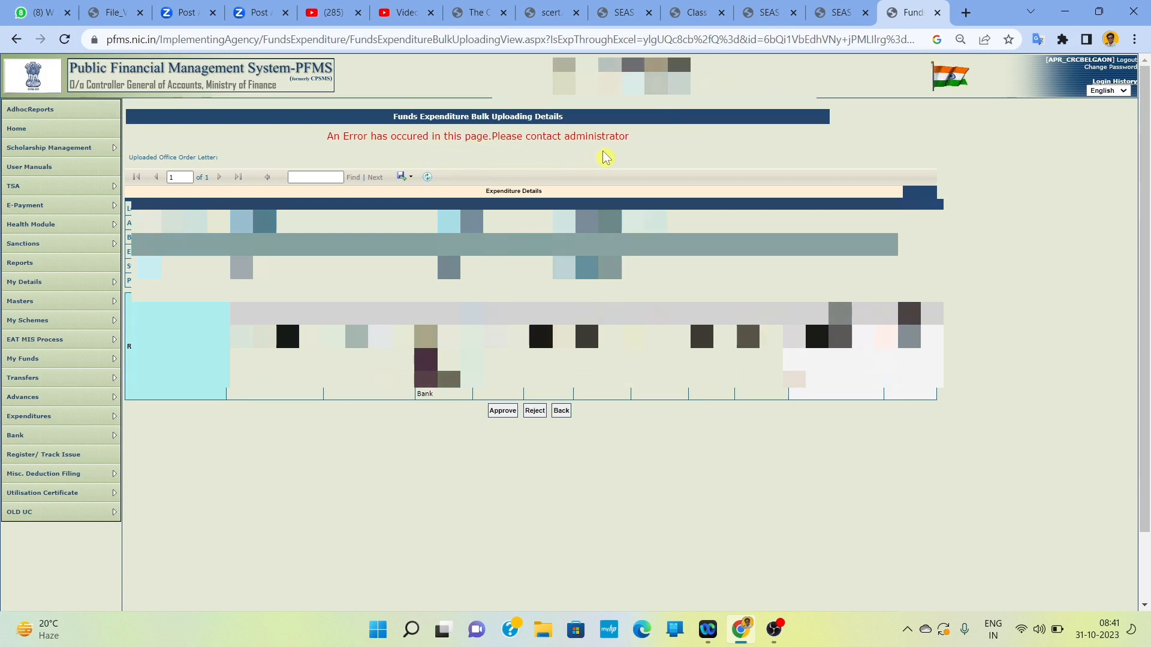
Retry the approval with the remark Approved, accept the PPA notice and return to the bulk expenditure list.
{"action": "left_click", "coordinate": [514, 412]}
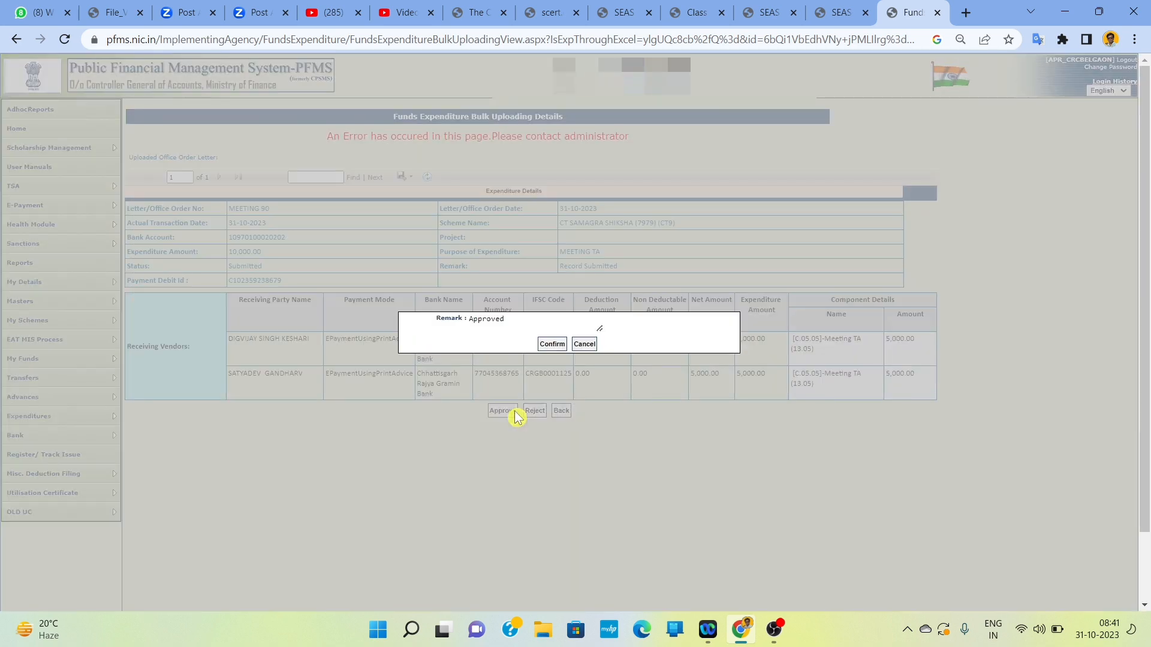
{"action": "left_click", "coordinate": [547, 349]}
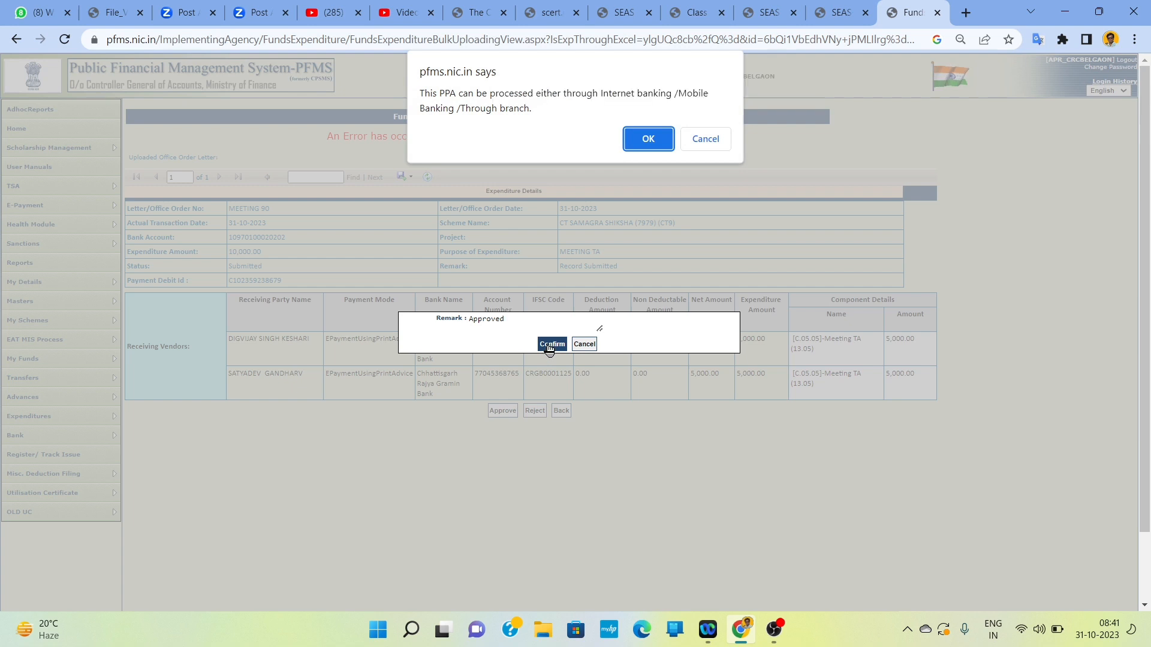
{"action": "left_click", "coordinate": [647, 140]}
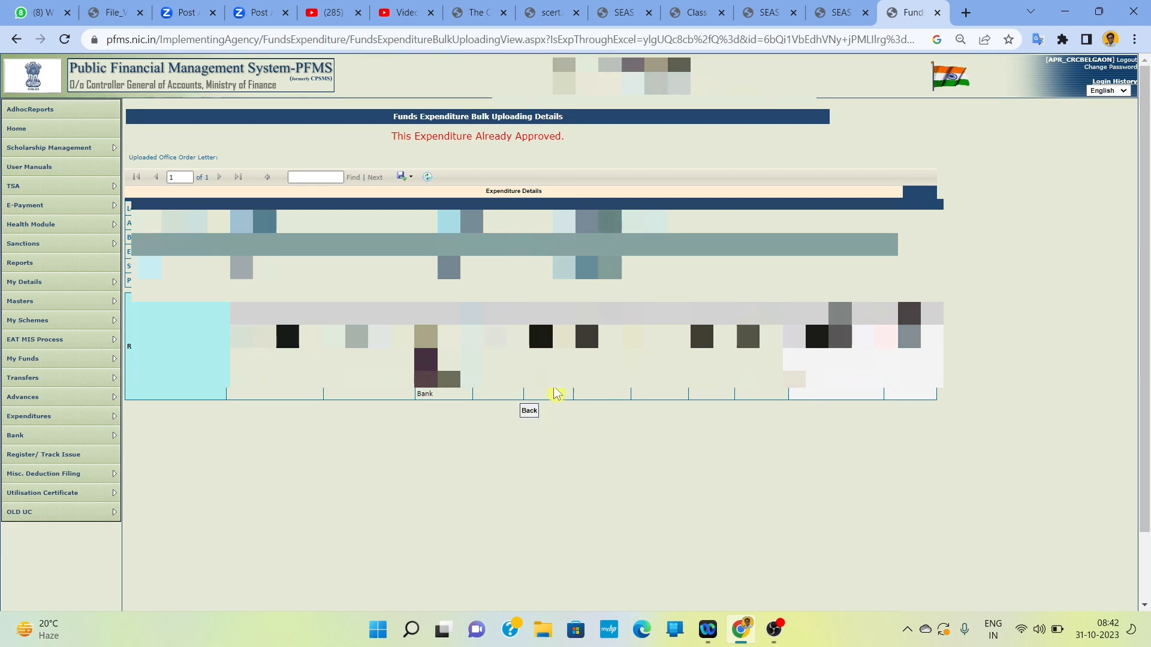
{"action": "left_click", "coordinate": [529, 412]}
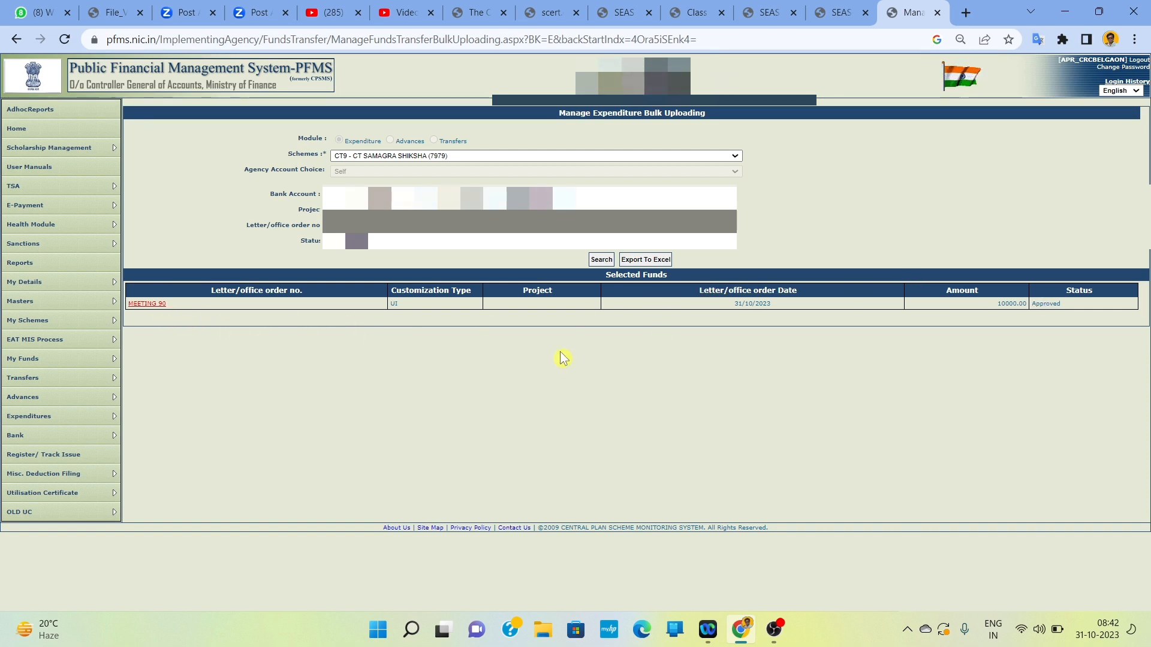
Reopen the MEETING 90 expenditure and print one copy of all pages of its payment advice on the Canon MF3010.
{"action": "left_click", "coordinate": [147, 305]}
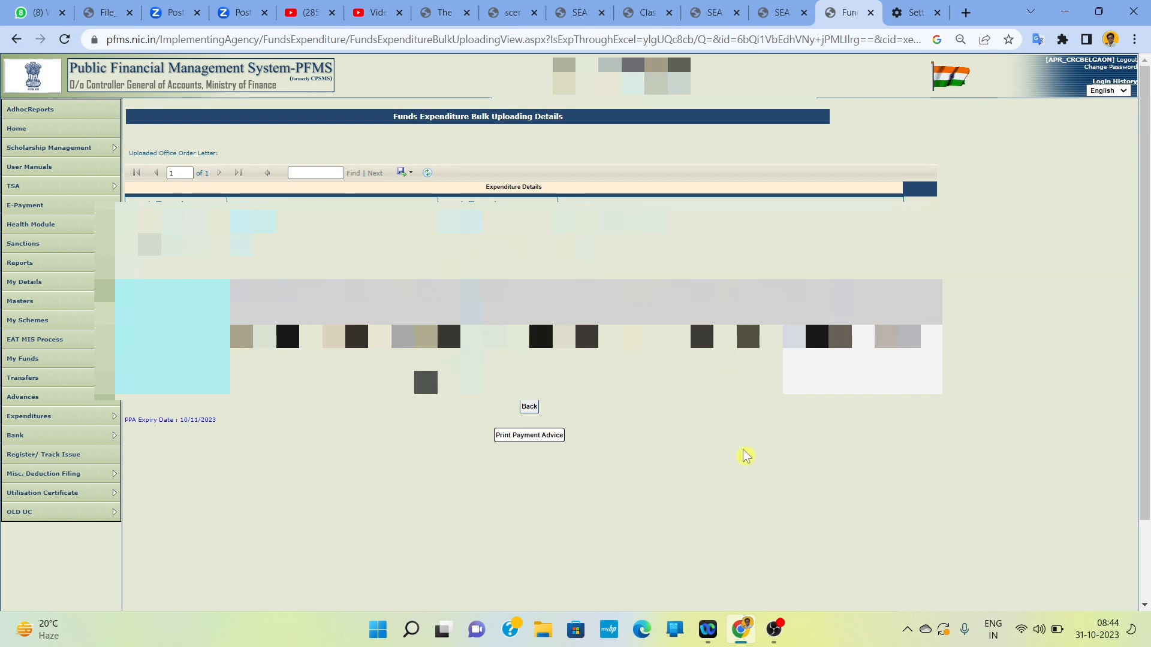
{"action": "left_click", "coordinate": [551, 439]}
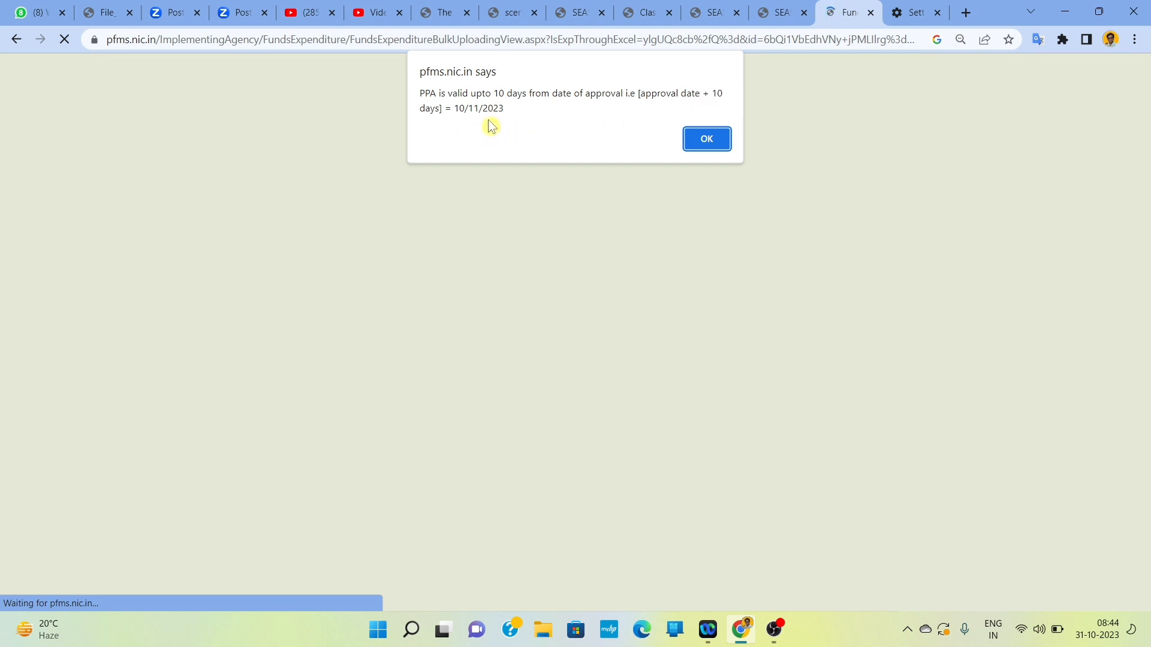
{"action": "left_click", "coordinate": [707, 140]}
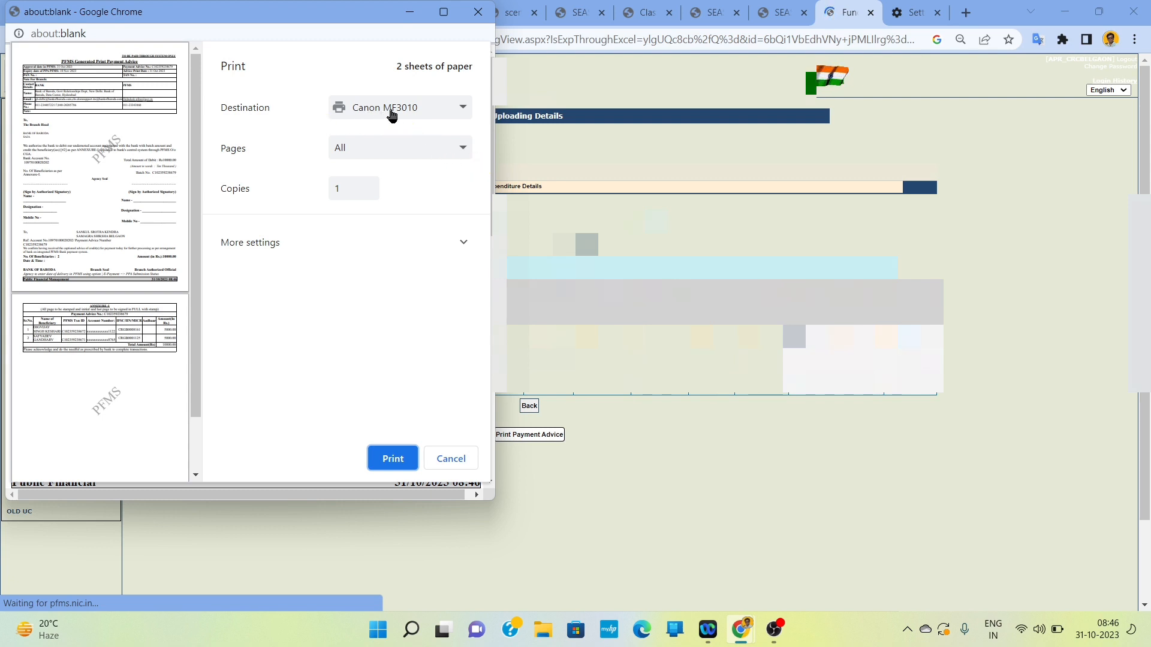
{"action": "left_click", "coordinate": [393, 460]}
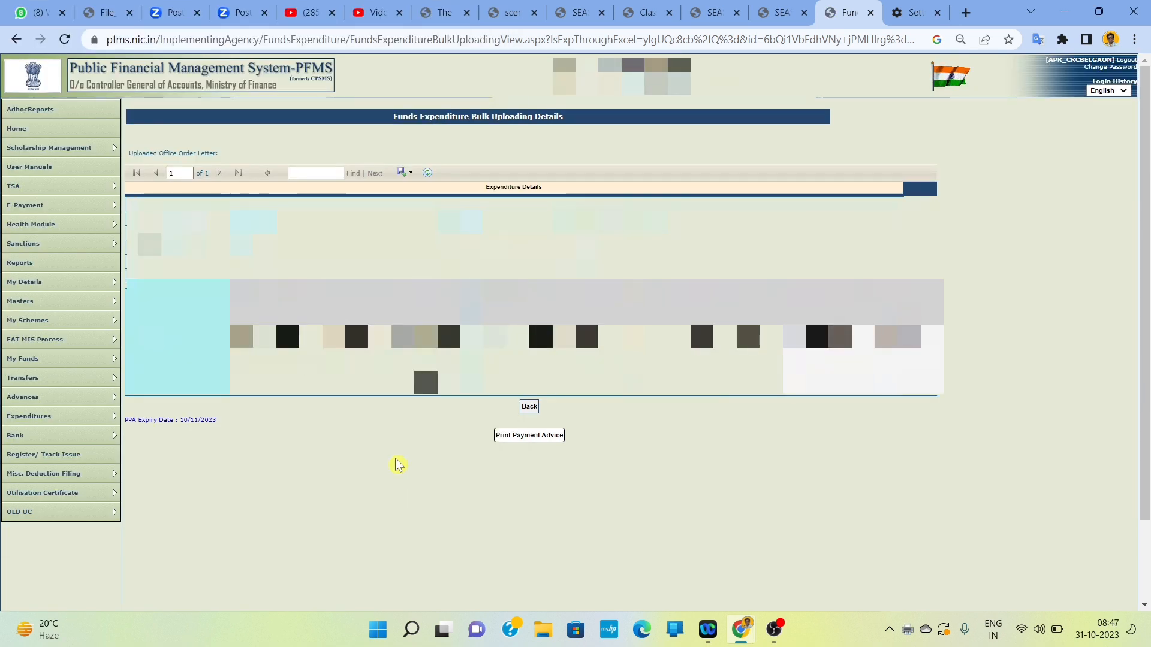